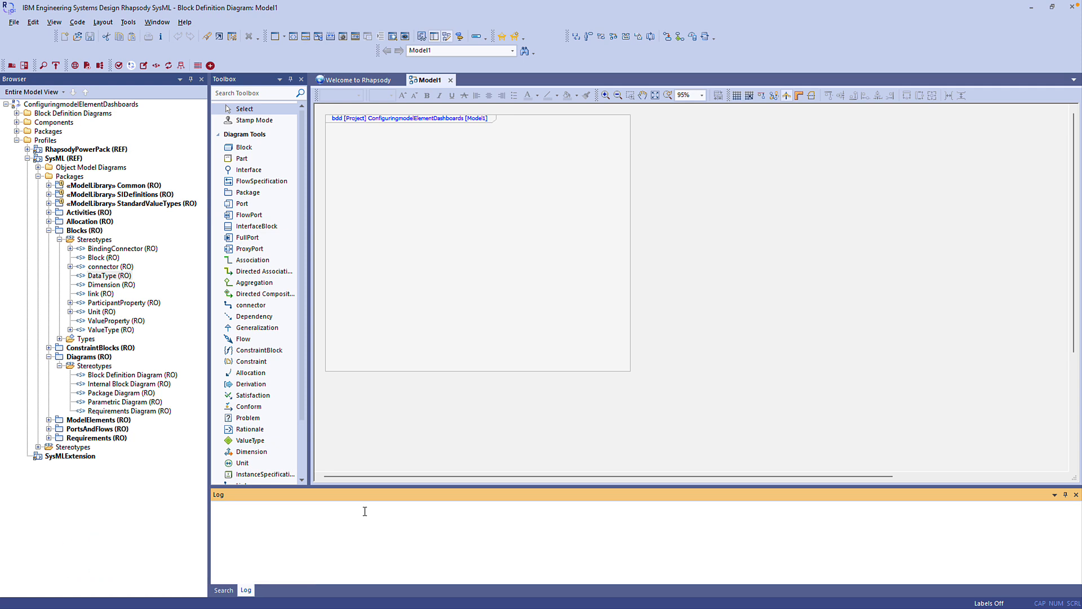
- Add a new Dashboard Diagram to the SysMLExtension profile
left_click(90, 458)
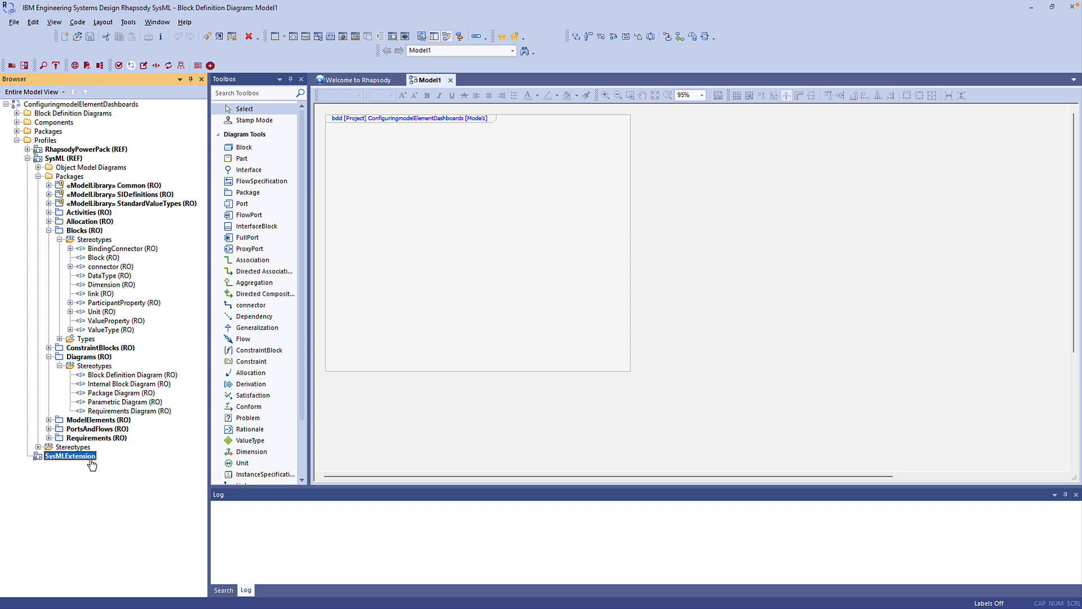
key("ctrl+shift+a")
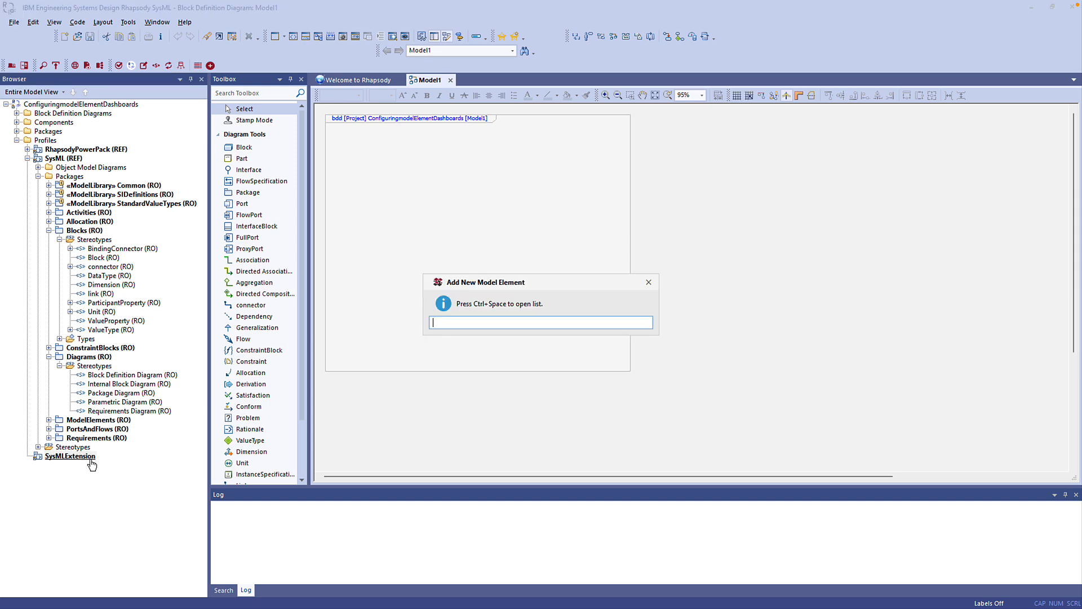
type("Dash")
key("ctrl+space")
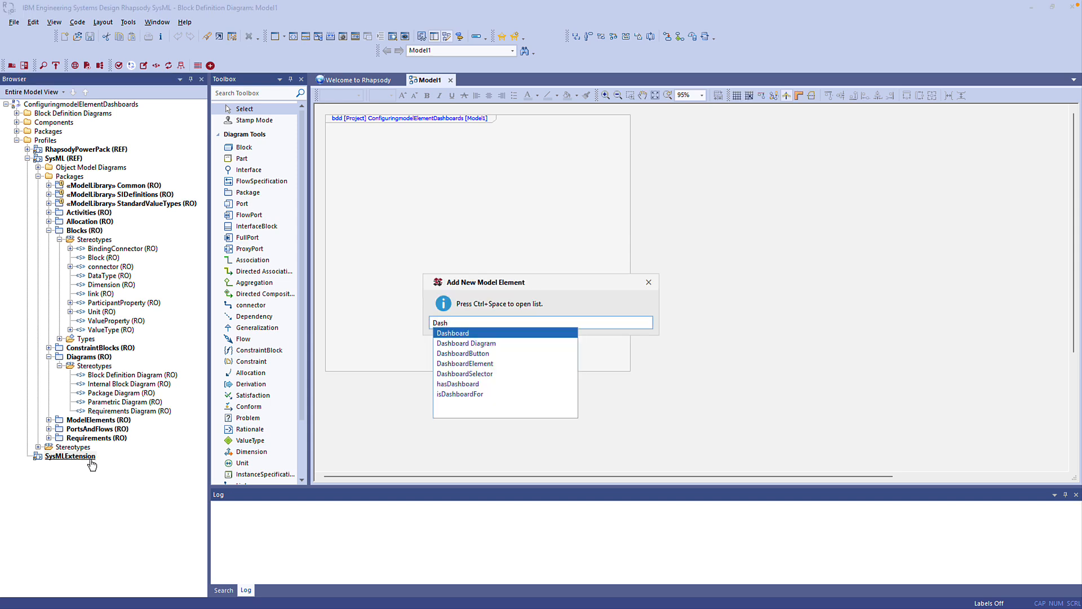
key("Down")
key("Return")
key("Return")
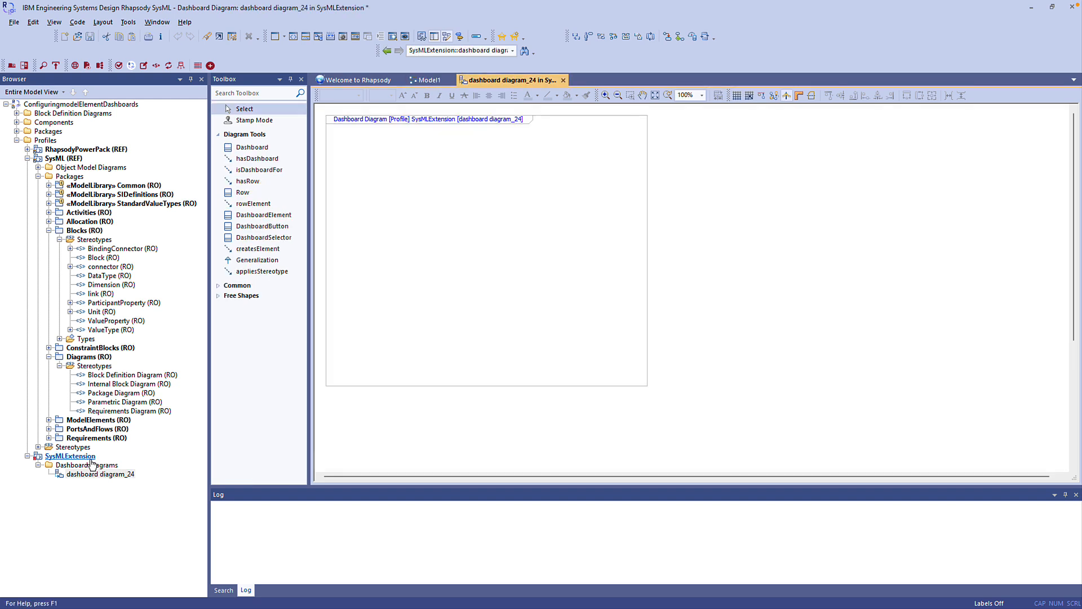
- Place a Dashboard element named SysML Dashboard near the upper-left corner of the diagram frame
left_click(255, 146)
left_click(367, 158)
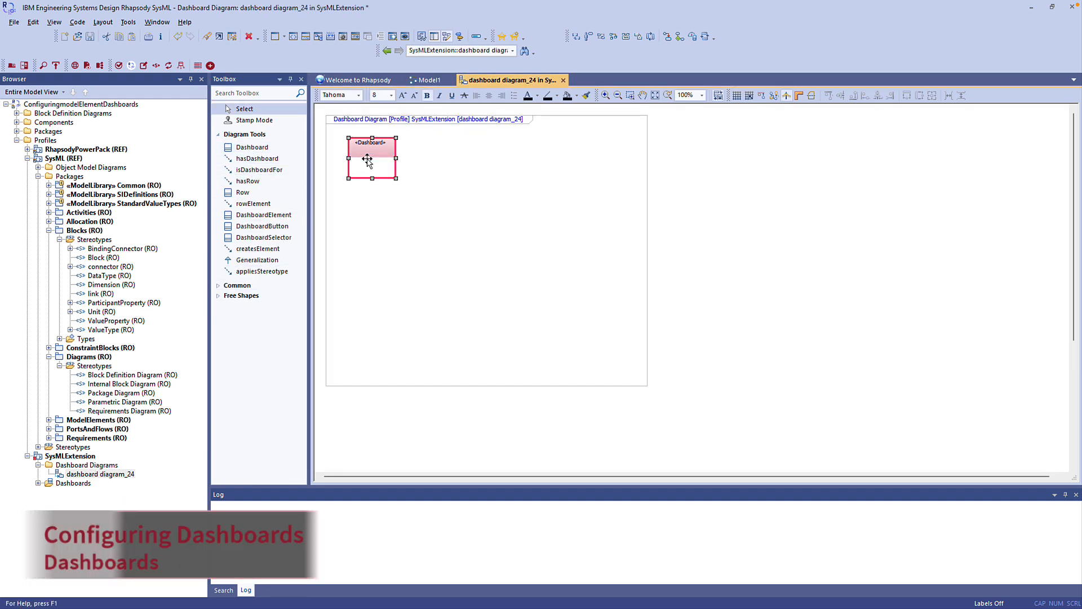
type("SysML Dashboard")
key("Return")
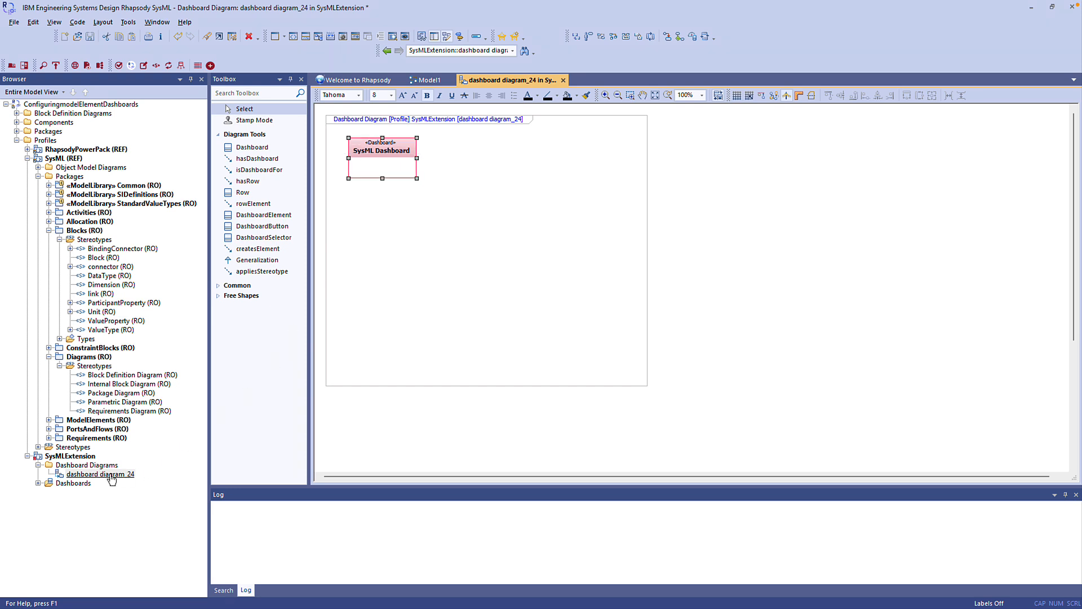
- Place the SysMLExtension profile below the dashboard and draw a hasDashboard relation from it to SysML Dashboard
left_click_drag(93, 473, 360, 279)
left_click(257, 159)
left_click(373, 259)
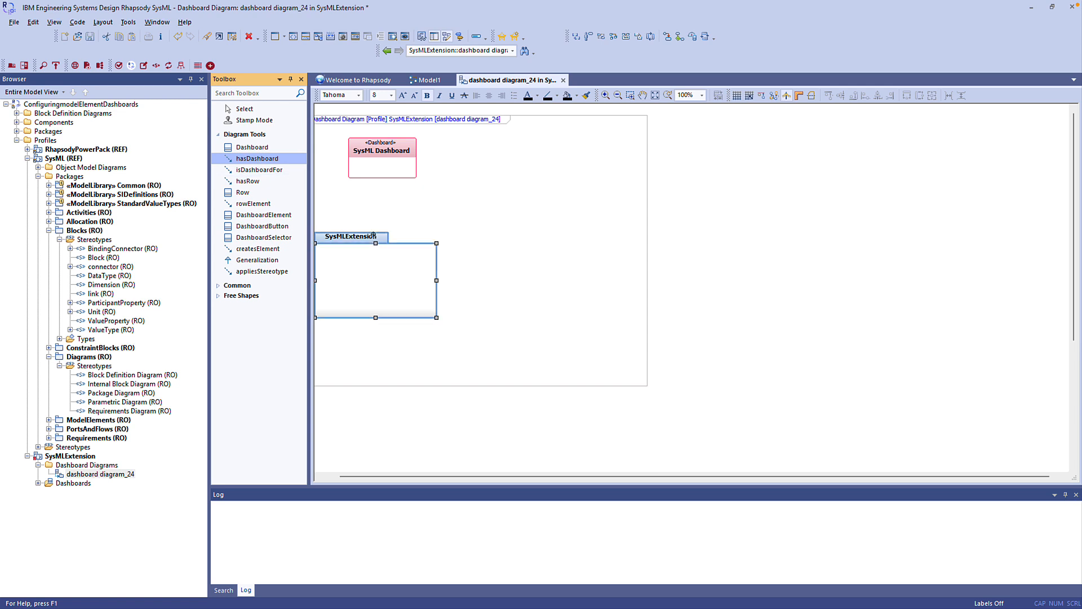
left_click(374, 174)
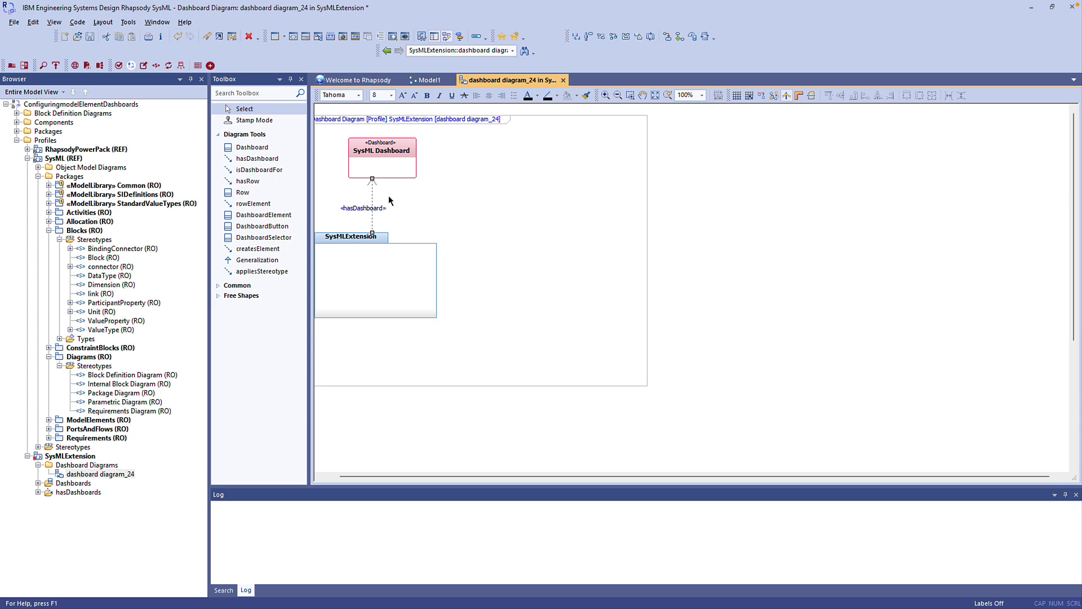
- Open the features of SysML Dashboard, dock them beside the diagram, and set its IsDashboardFor tag to Package
double_click(396, 175)
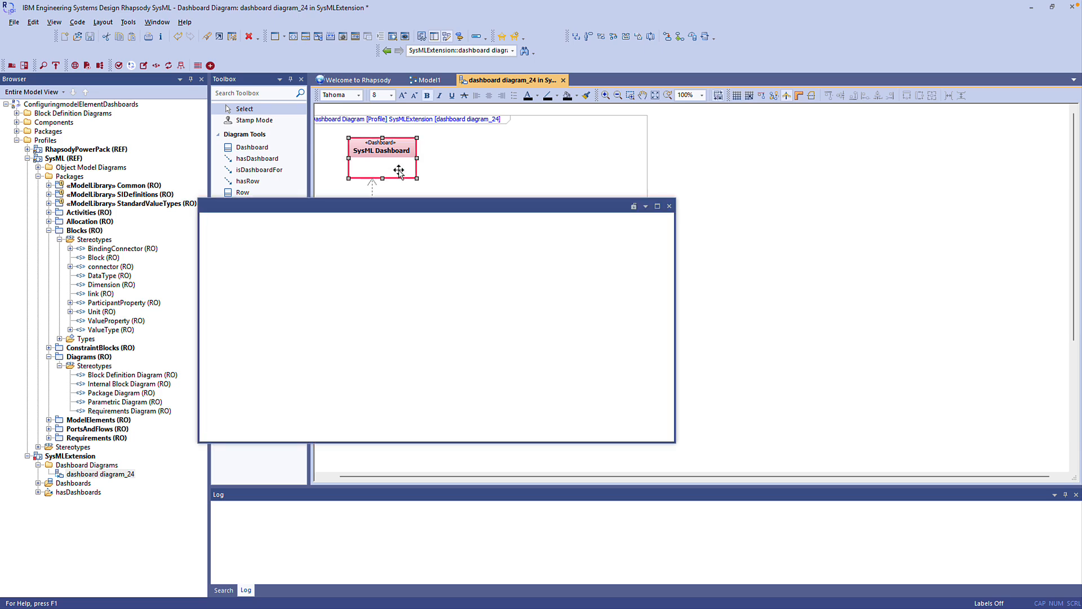
left_click_drag(381, 207, 1064, 335)
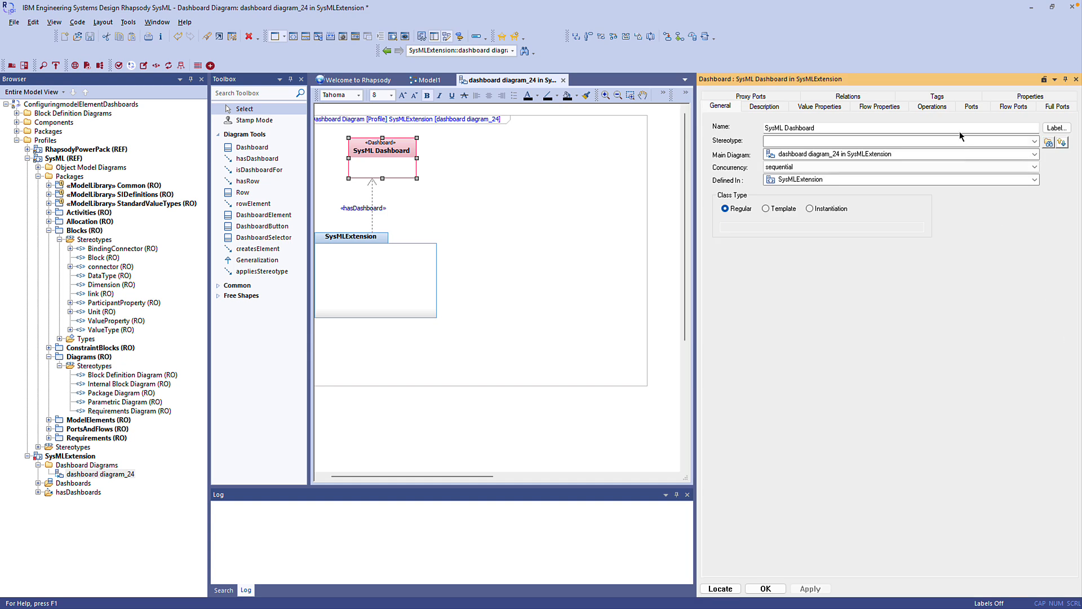
left_click_drag(695, 255, 933, 255)
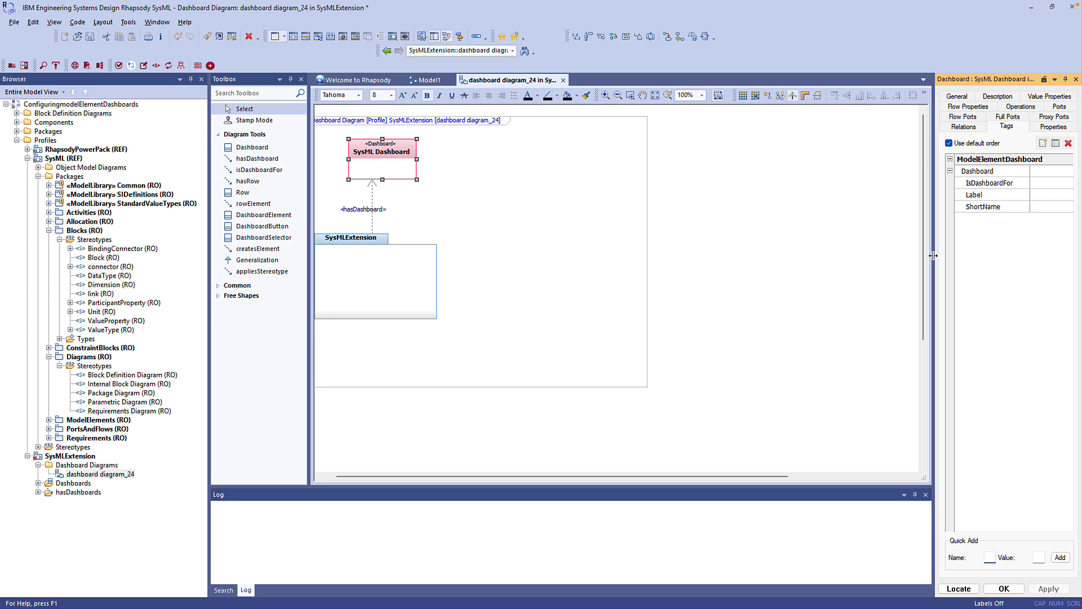
left_click(1034, 184)
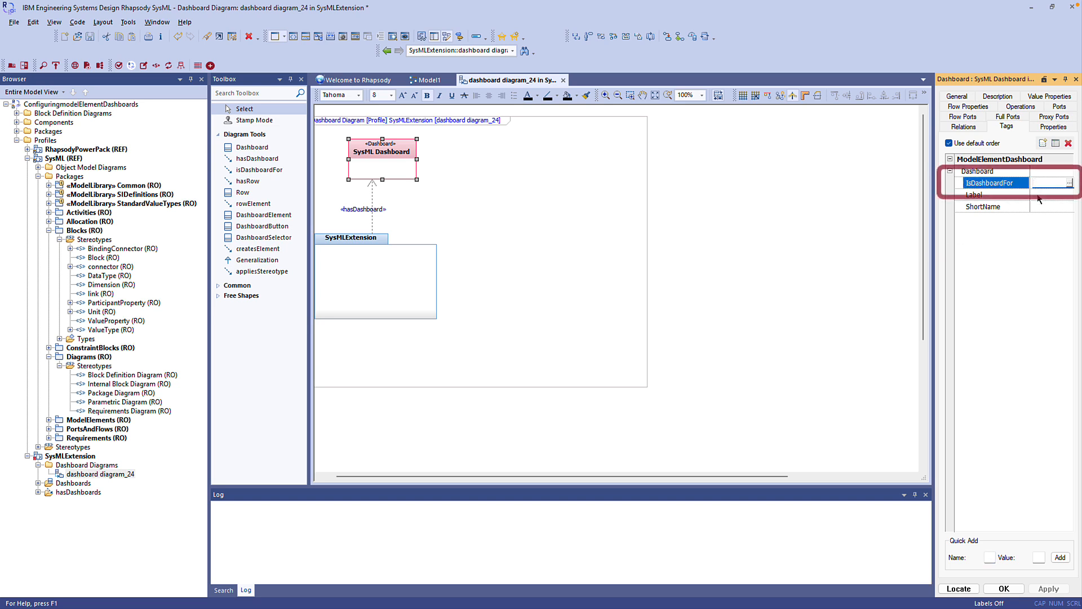
type("Package")
key("Return")
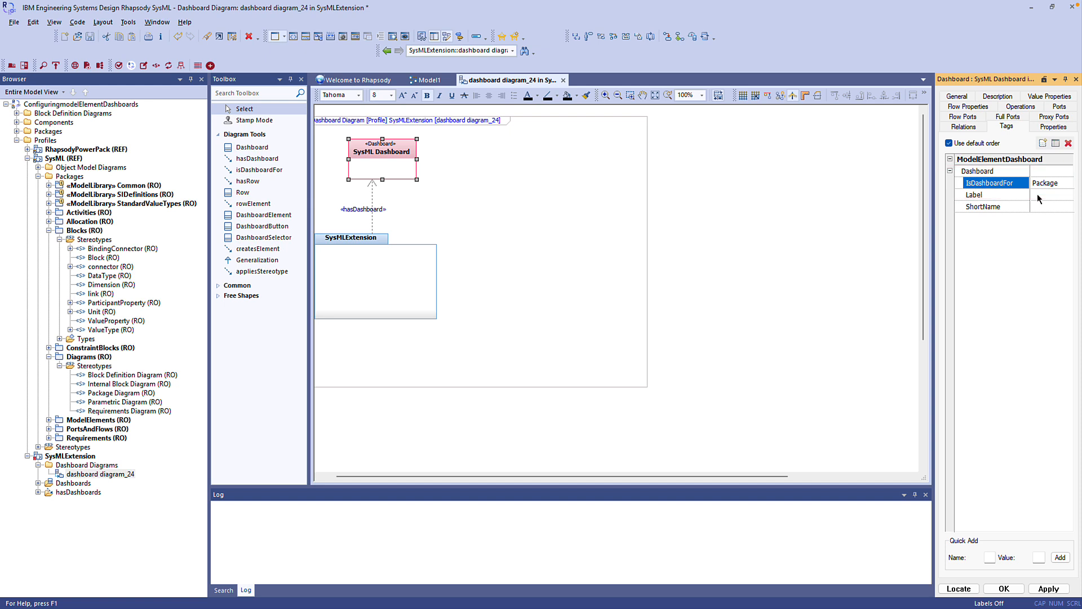
- Place the SysML Block stereotype beside SysML Dashboard and draw an isDashboardFor relation from the dashboard to it
left_click_drag(105, 259, 533, 160)
left_click(259, 169)
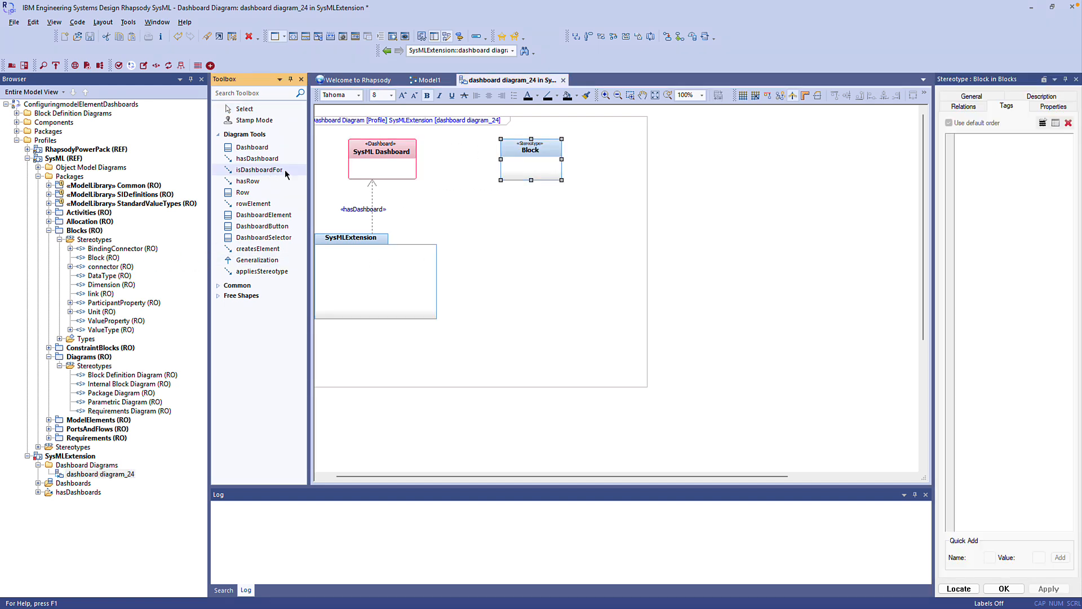
left_click_drag(407, 159, 530, 161)
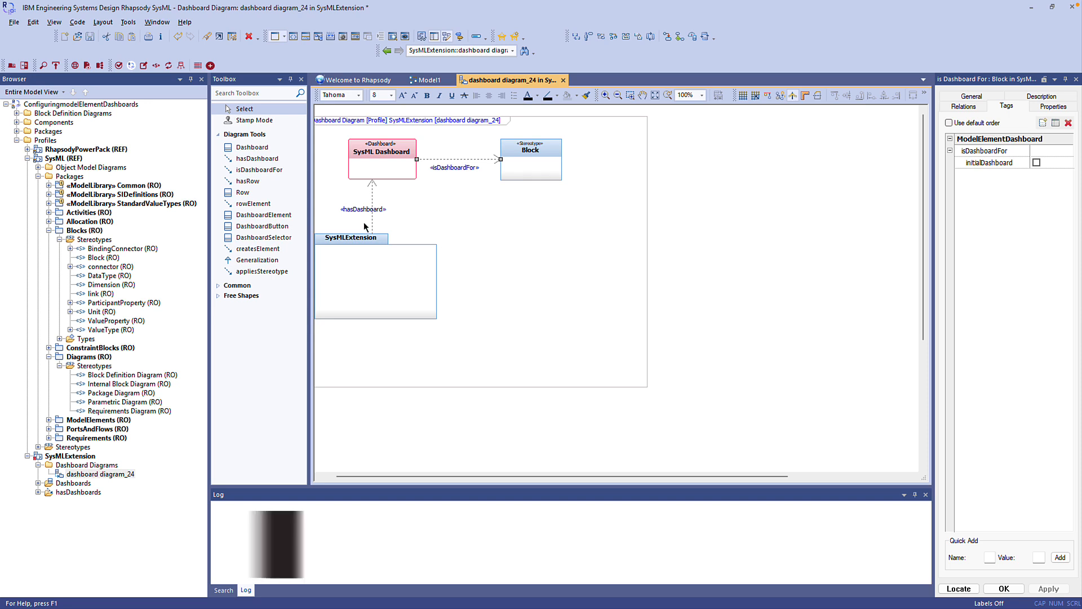
- Add a Row below the Block stereotype and draw a hasRow relation from SysML Dashboard to it
left_click(242, 192)
left_click(514, 224)
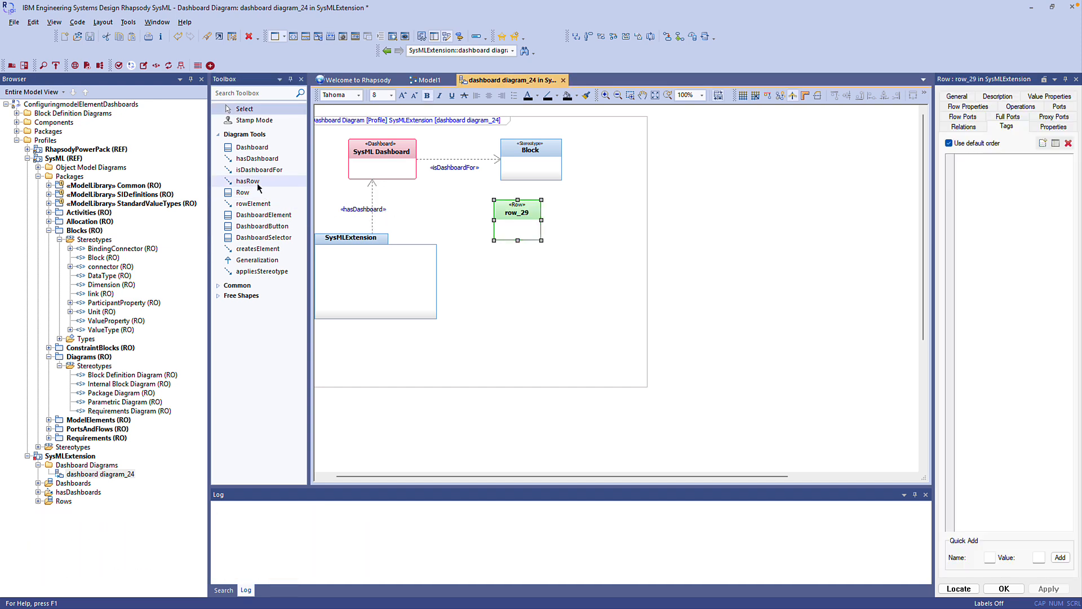
left_click(248, 181)
left_click(407, 177)
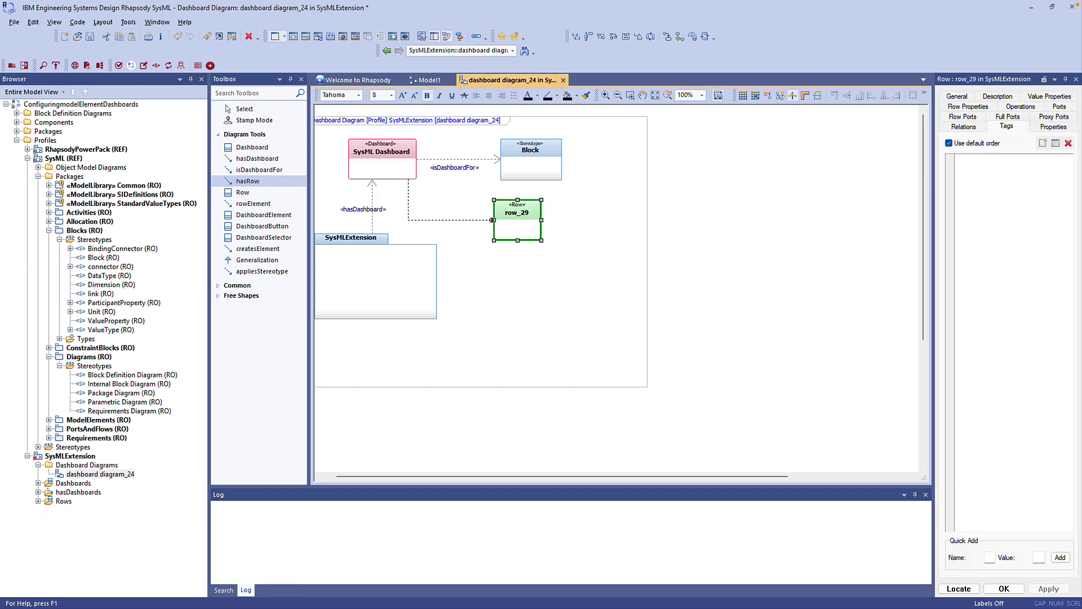
left_click(504, 223)
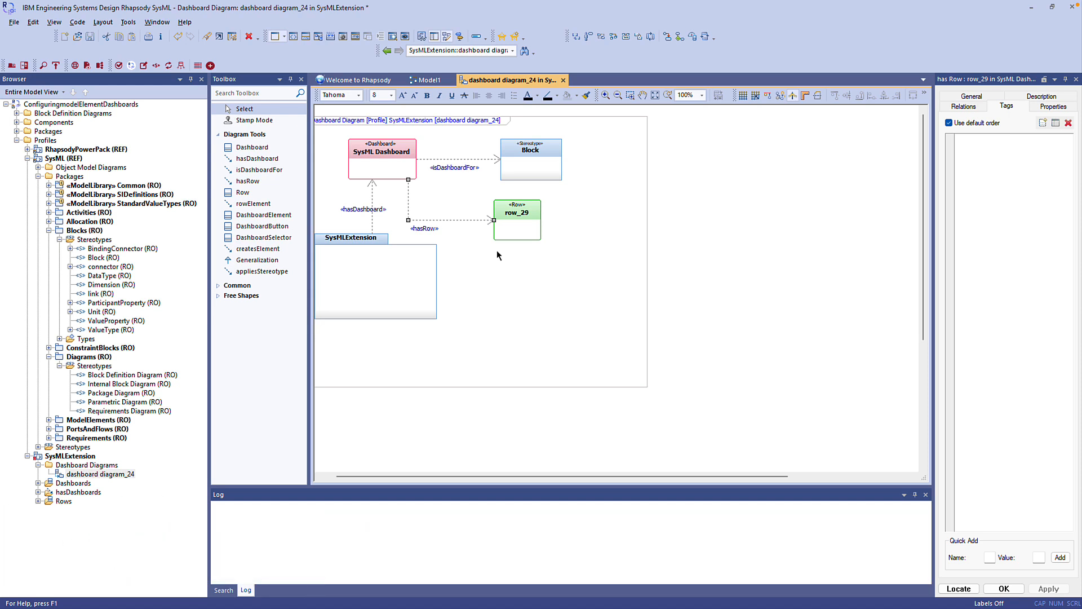
- Add a DashboardElement named Stuff beside the row and link the row to it with a rowElement relation
left_click(263, 215)
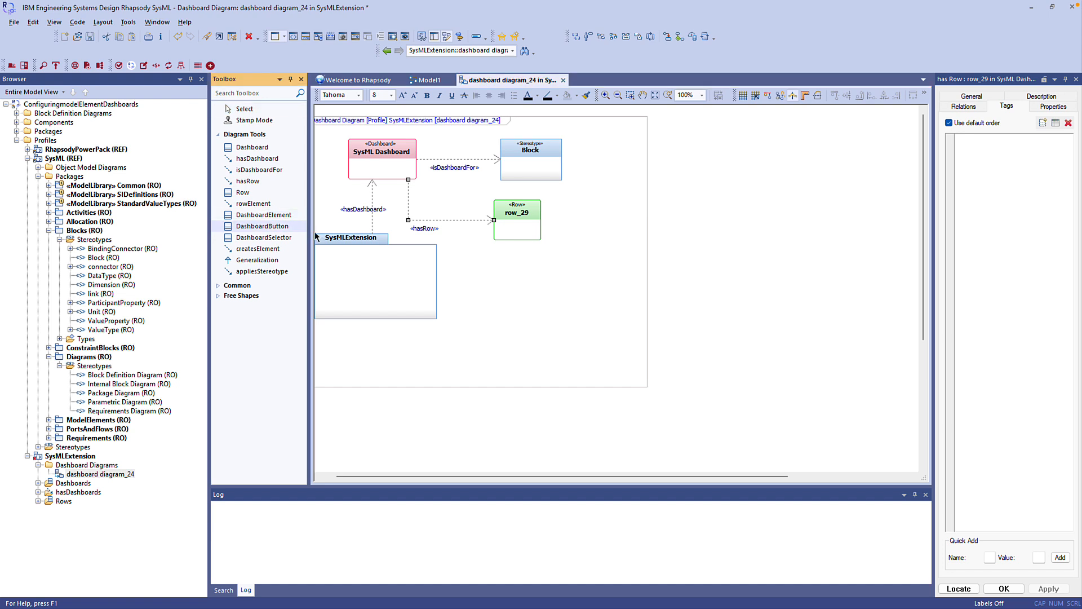
left_click(608, 225)
type("Stuff")
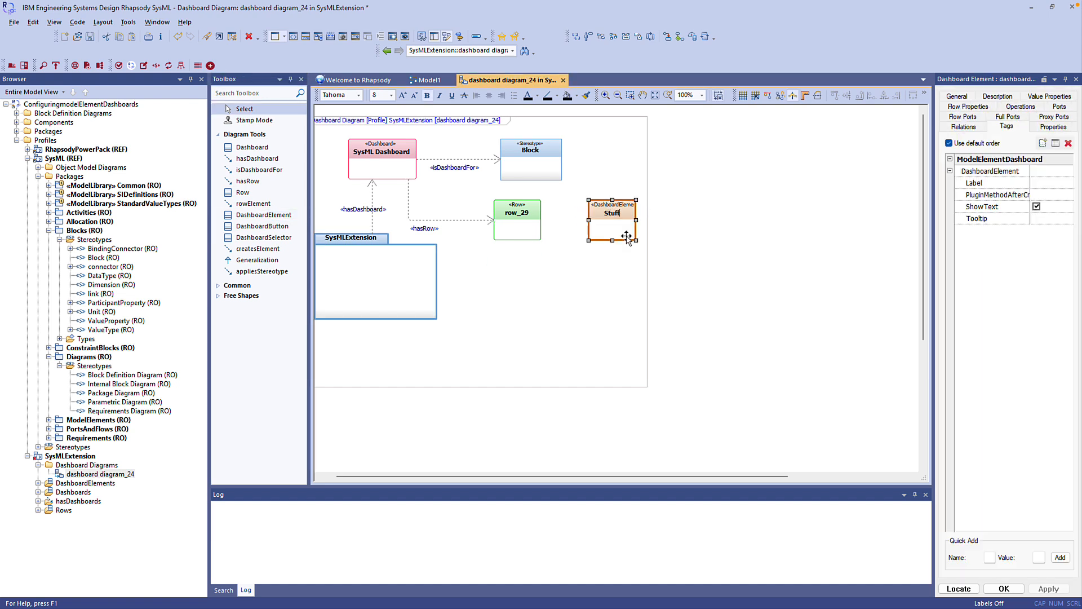
key("Return")
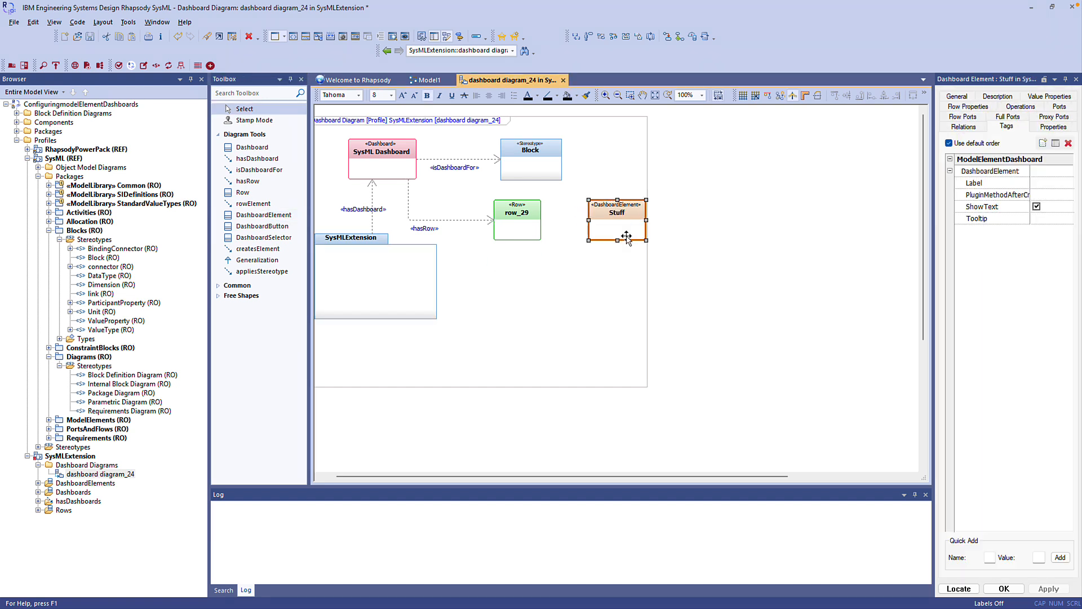
left_click(254, 203)
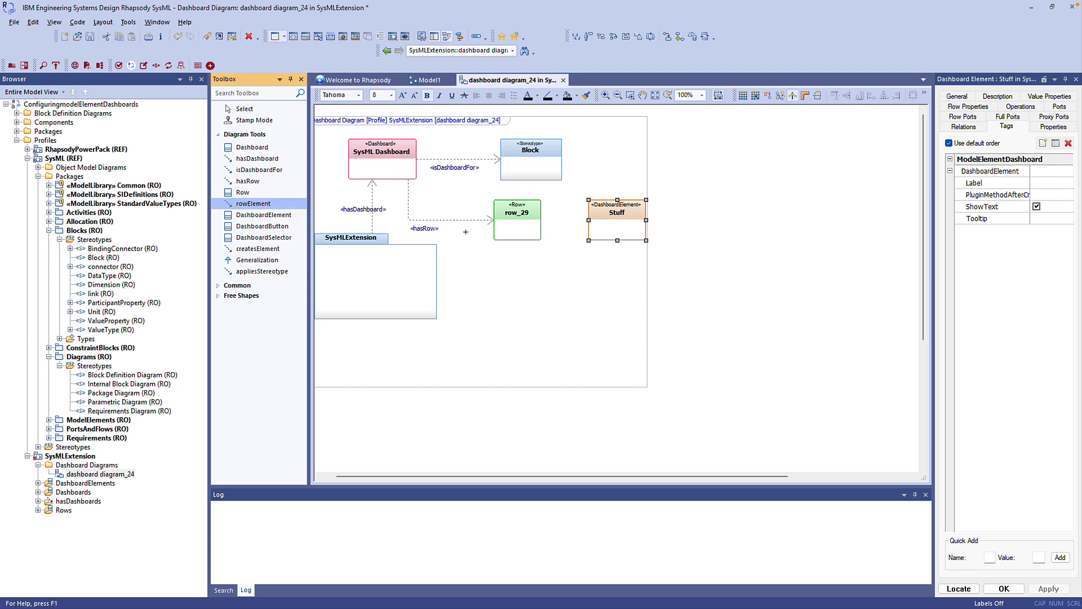
left_click(530, 223)
left_click(602, 226)
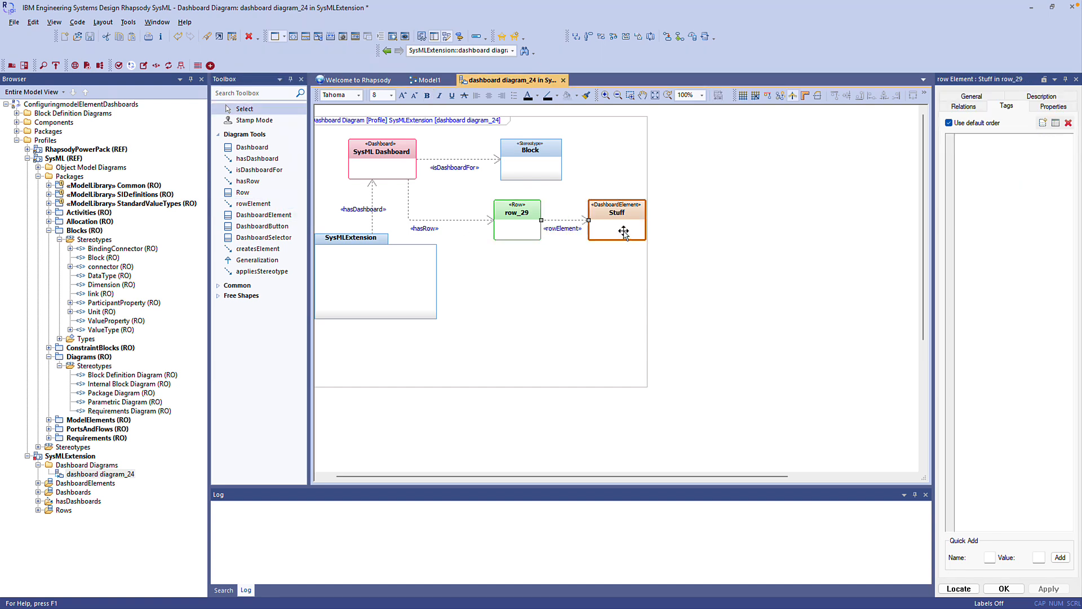
left_click(623, 231)
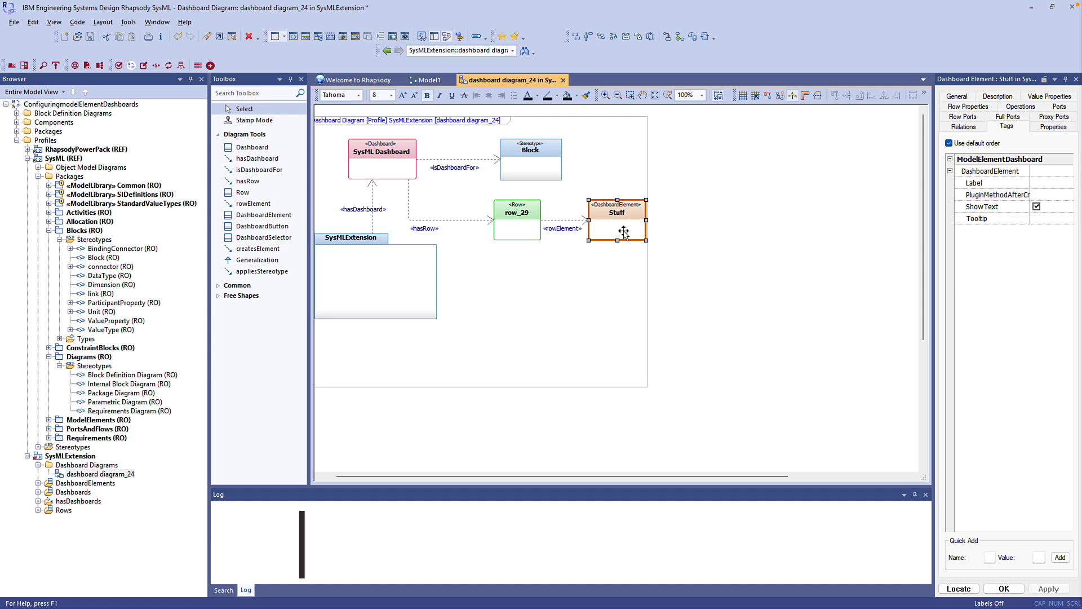
- Add a DashboardButton named Block below Stuff and link the row to it with a rowElement relation
left_click(262, 226)
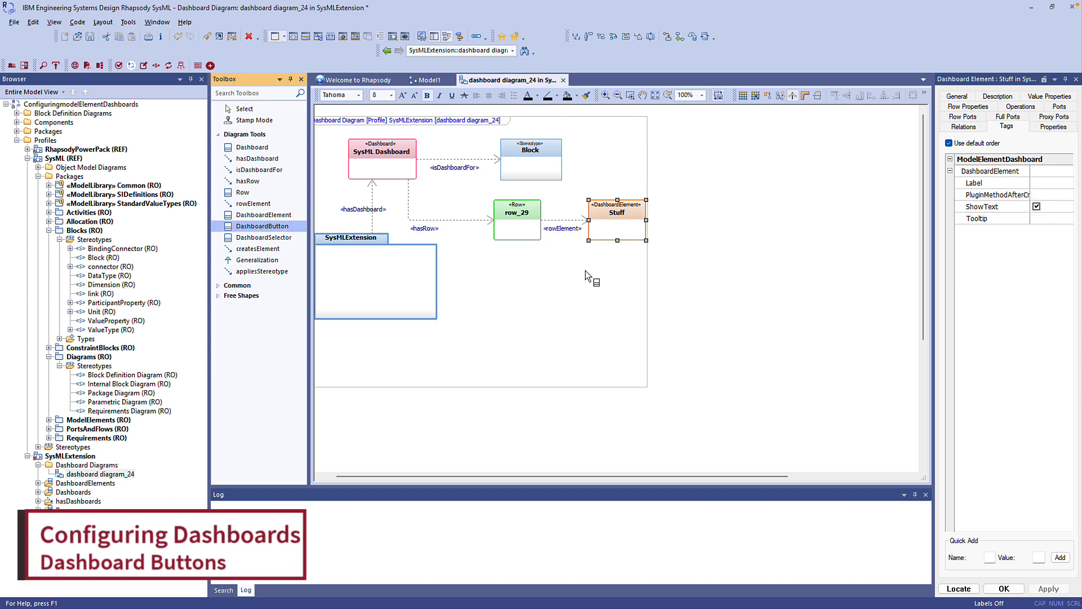
left_click(603, 276)
type("Block")
key("Return")
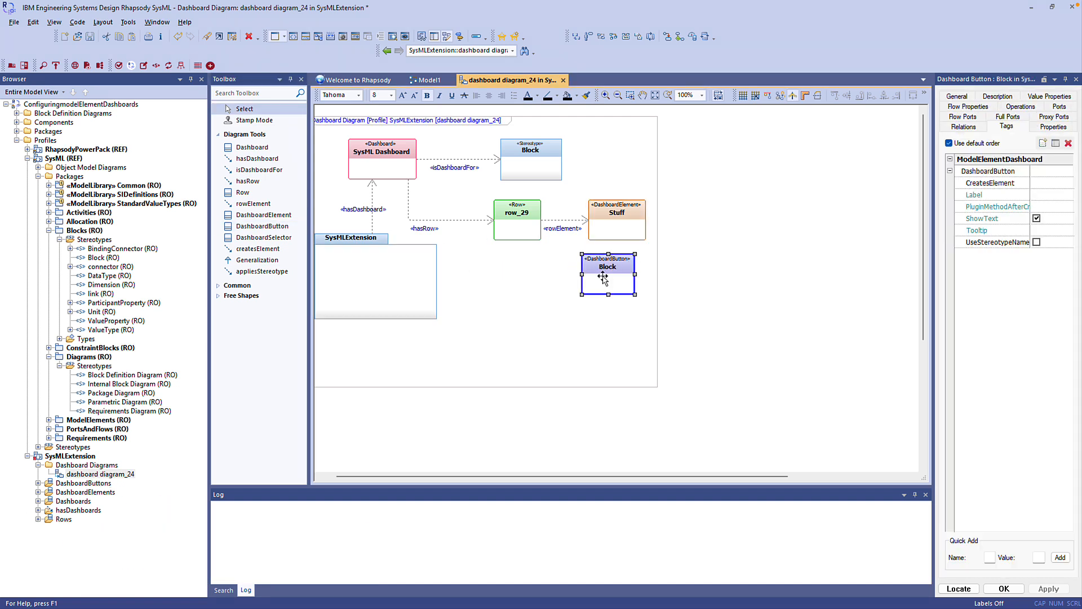
left_click(264, 204)
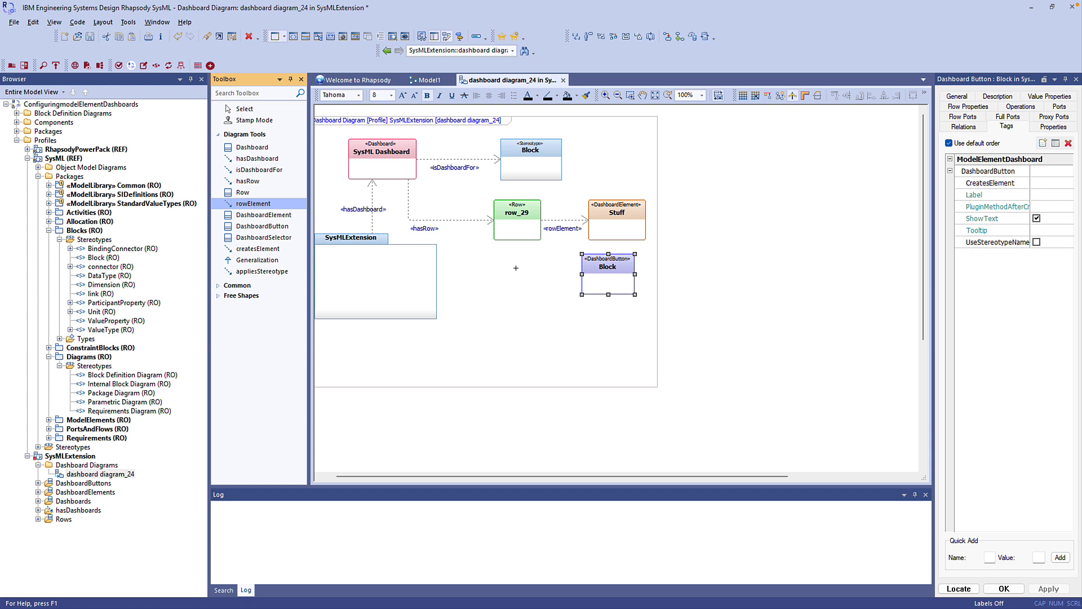
left_click(532, 236)
left_click(586, 287)
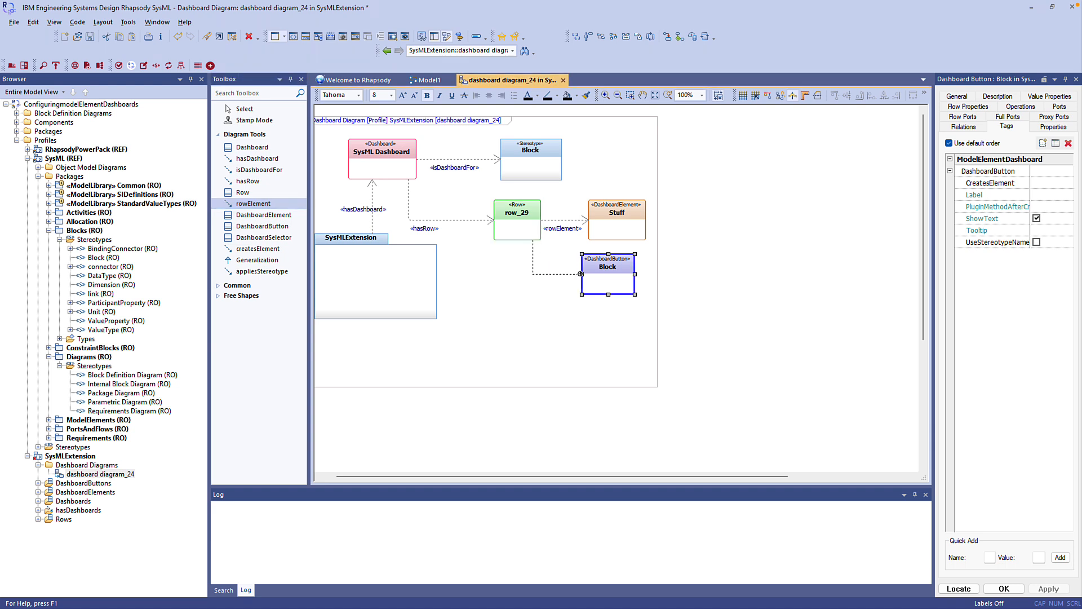
left_click(596, 286)
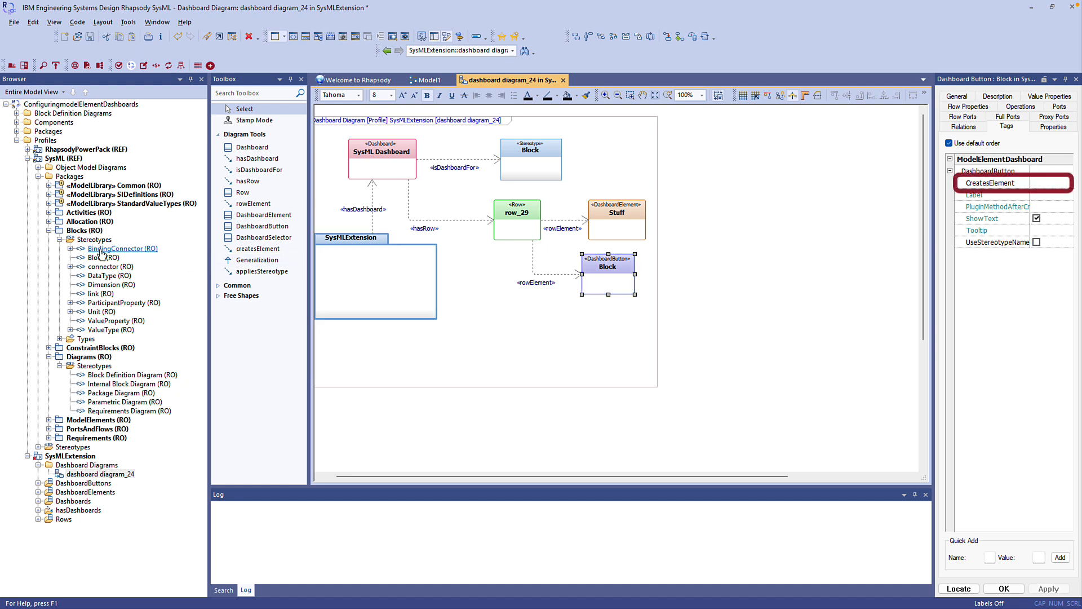
- Place the SysML Block stereotype beside the Block button and draw a createsElement relation from the button to it
left_click_drag(101, 255, 735, 294)
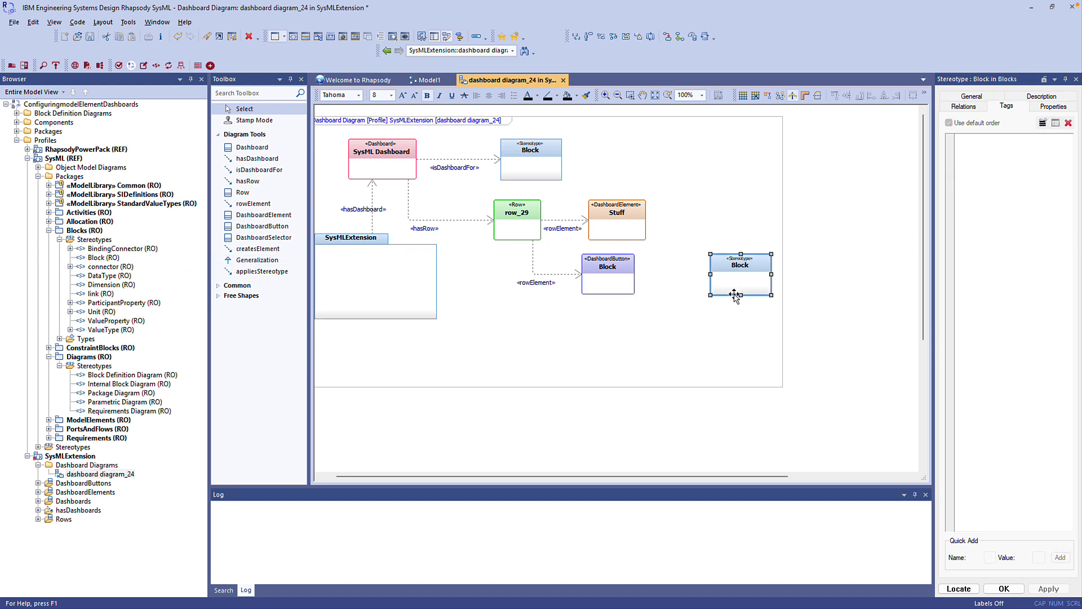
left_click(257, 250)
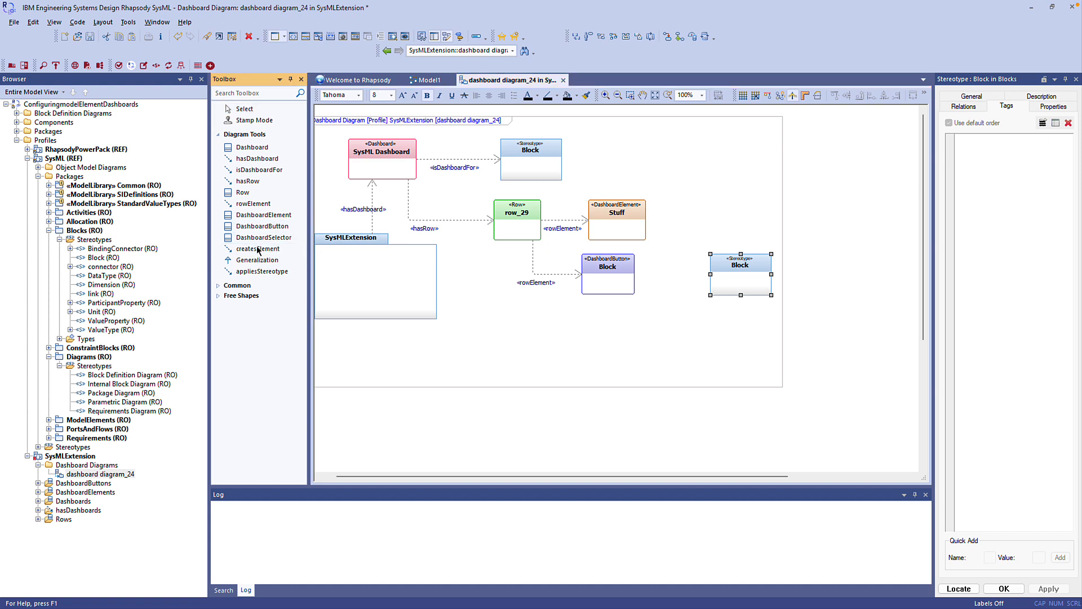
left_click(634, 274)
left_click(724, 276)
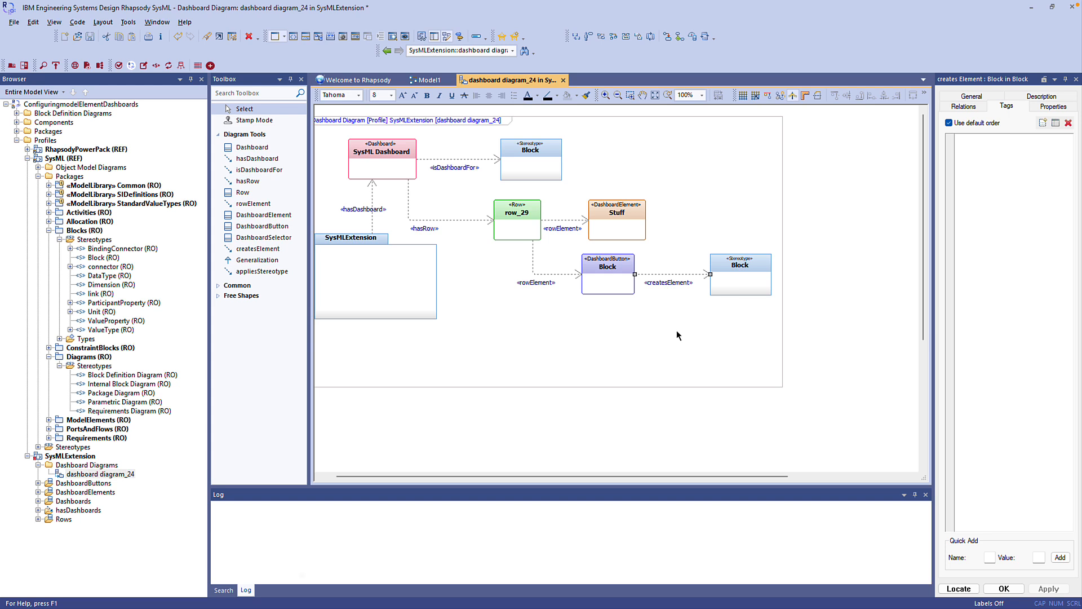
left_click(605, 285)
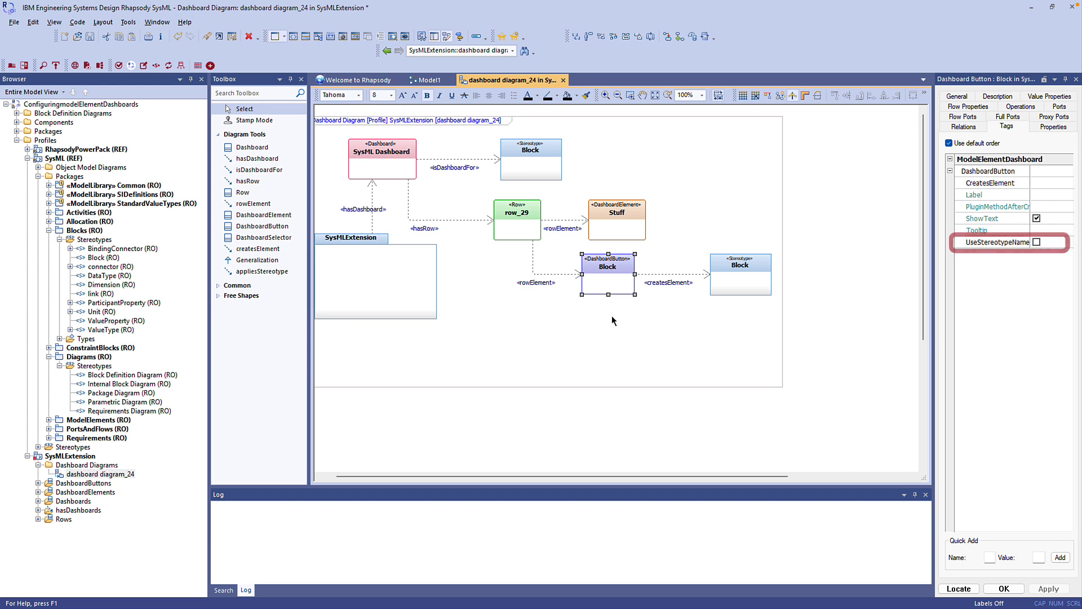
- Add a DashboardSelector named Diagrams below the Block button and link the row to it with a rowElement relation
left_click(264, 237)
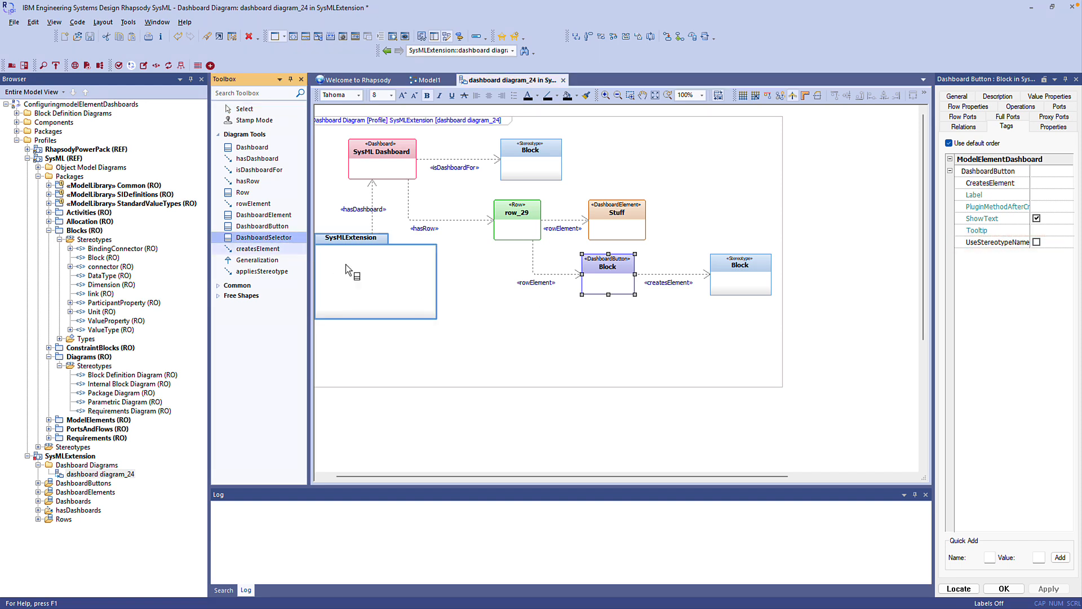
left_click(604, 334)
type("Diagrams")
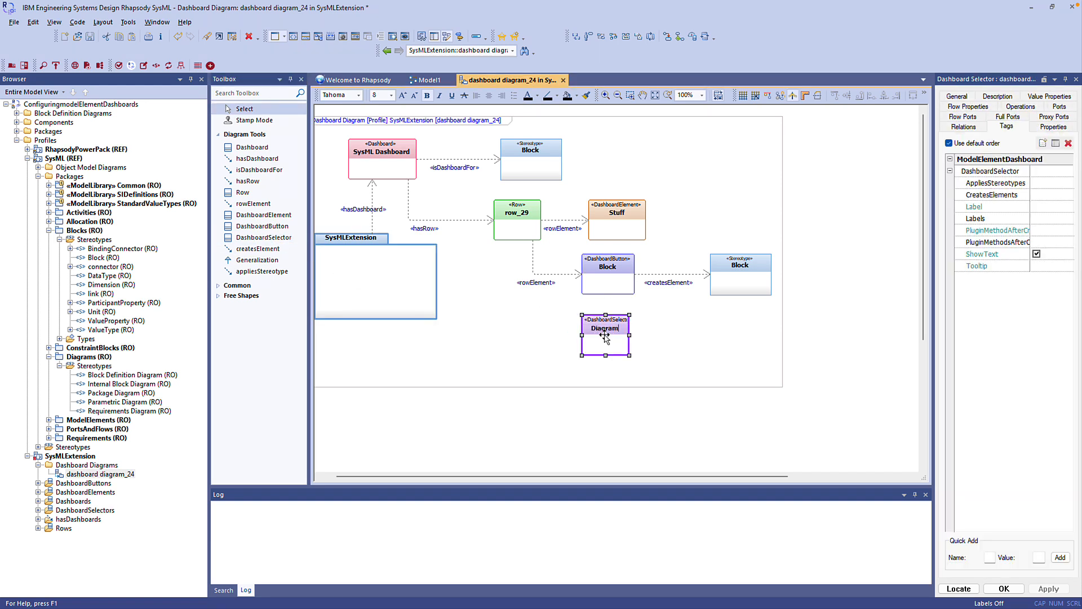
key("Return")
left_click(253, 204)
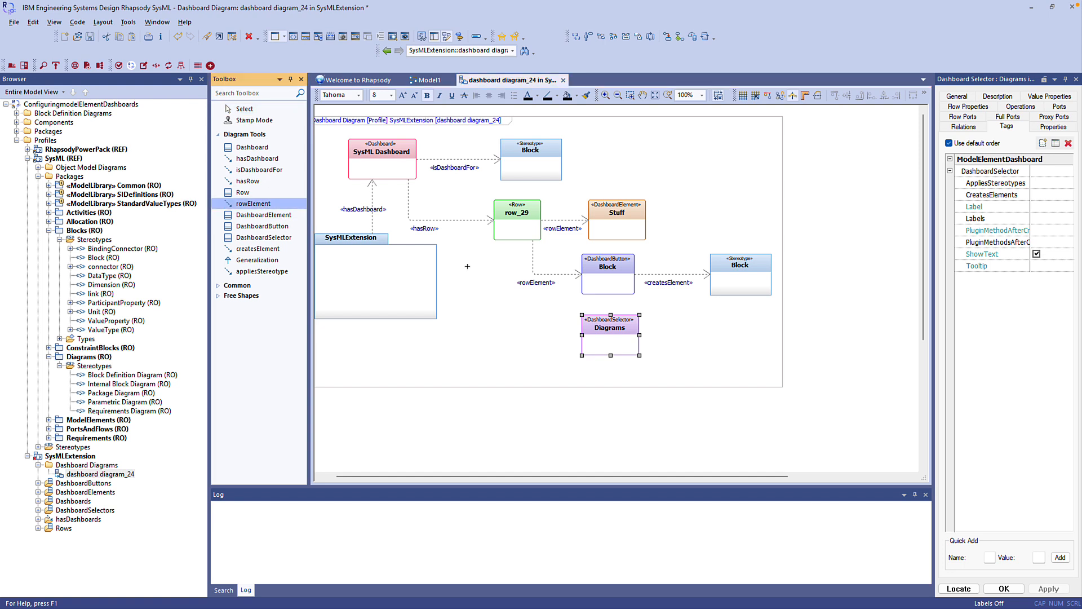
left_click(500, 235)
left_click(583, 335)
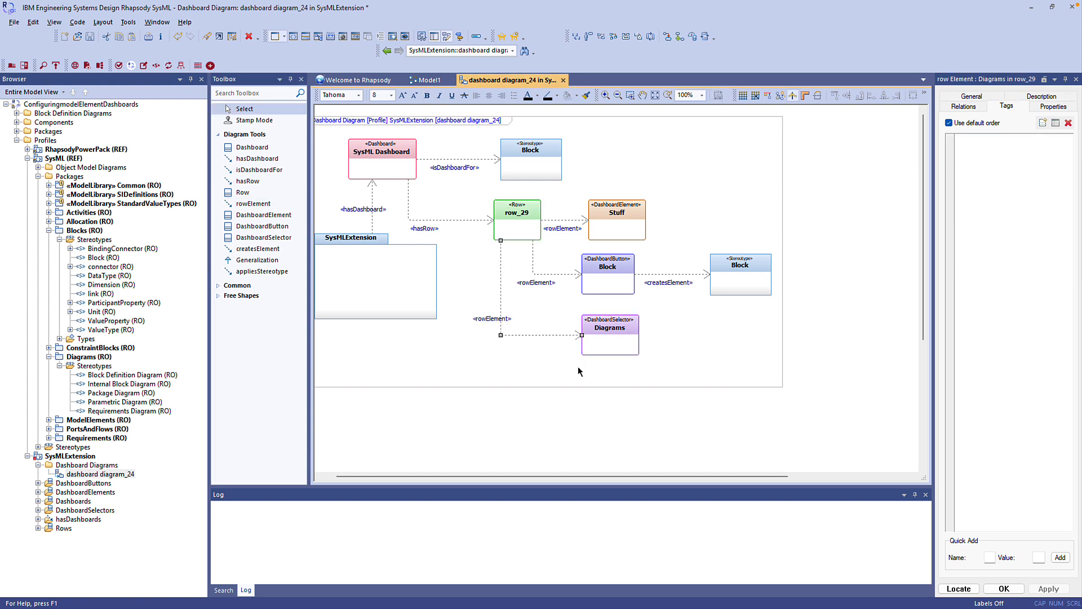
- Place the Block Definition Diagram and Internal Block Diagram stereotypes beside the Diagrams selector and draw createsElement relations to both
left_click(137, 375)
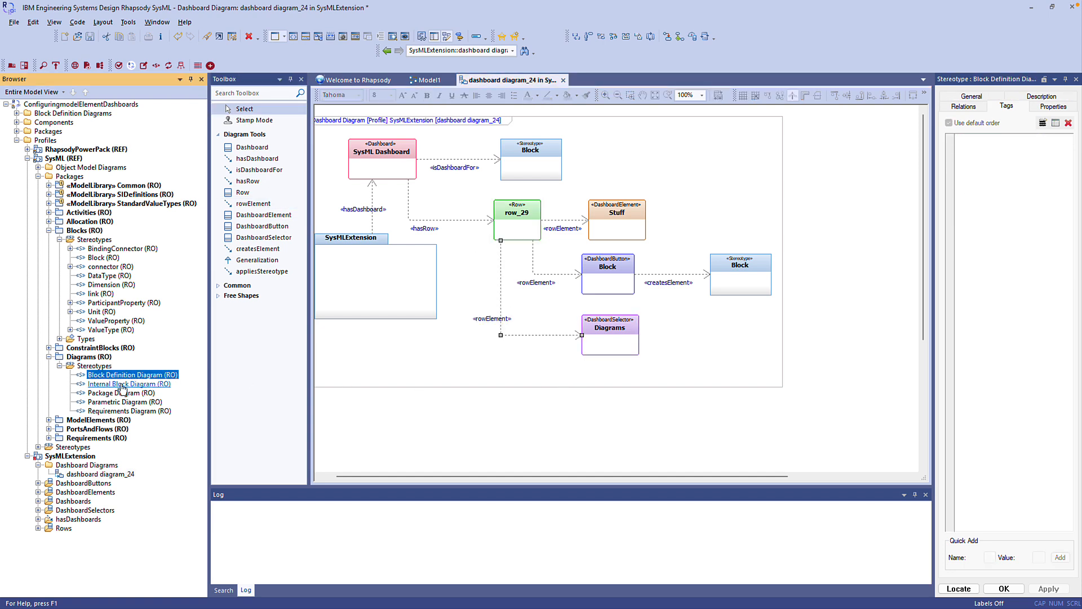
left_click(121, 383, "ctrl")
left_click_drag(107, 379, 760, 325)
left_click(252, 249)
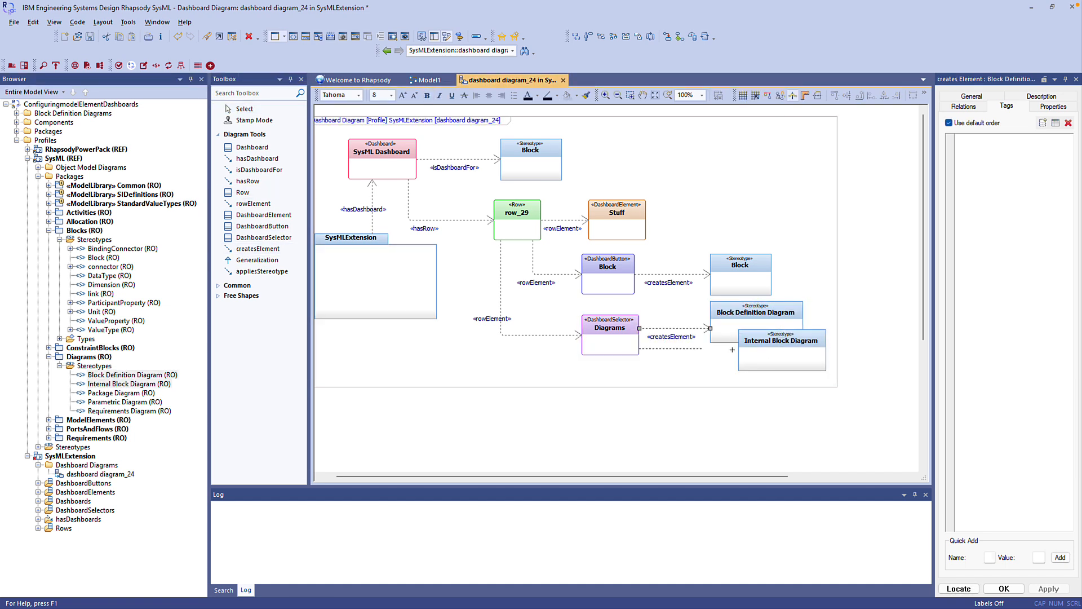
left_click(638, 348)
left_click(739, 348)
- Set the Label tag of the Diagrams selector to SysML Diagrams
left_click(604, 343)
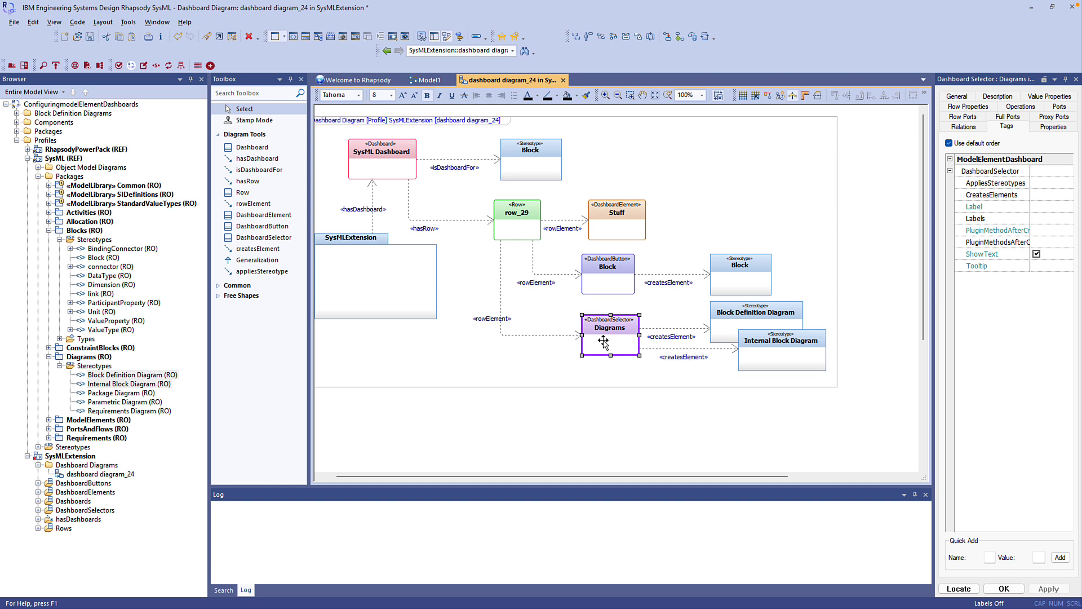
left_click(1045, 207)
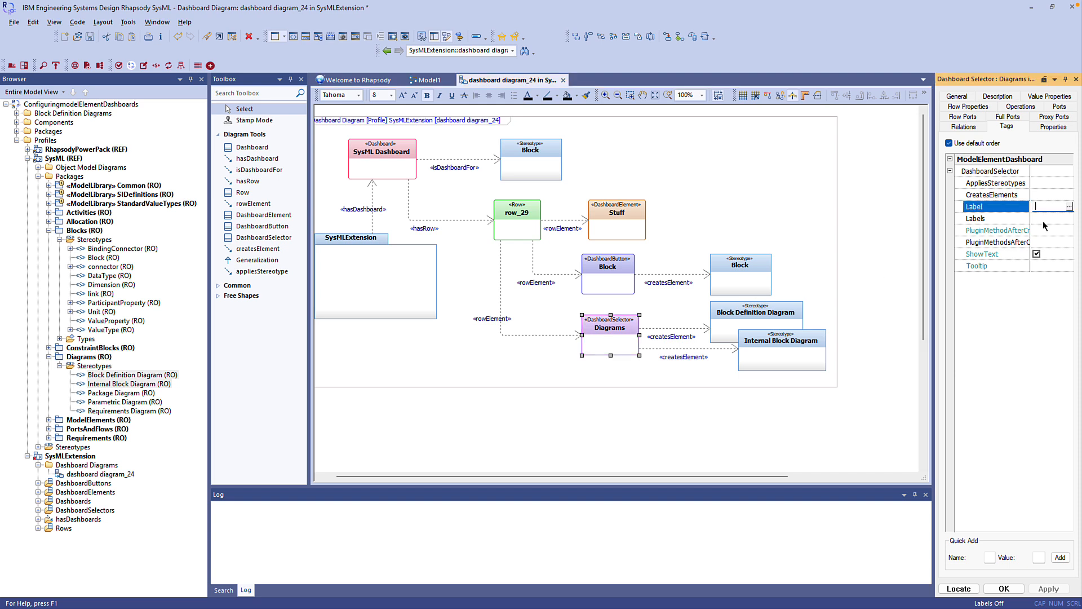
type("SysML Diagrar")
key("Return")
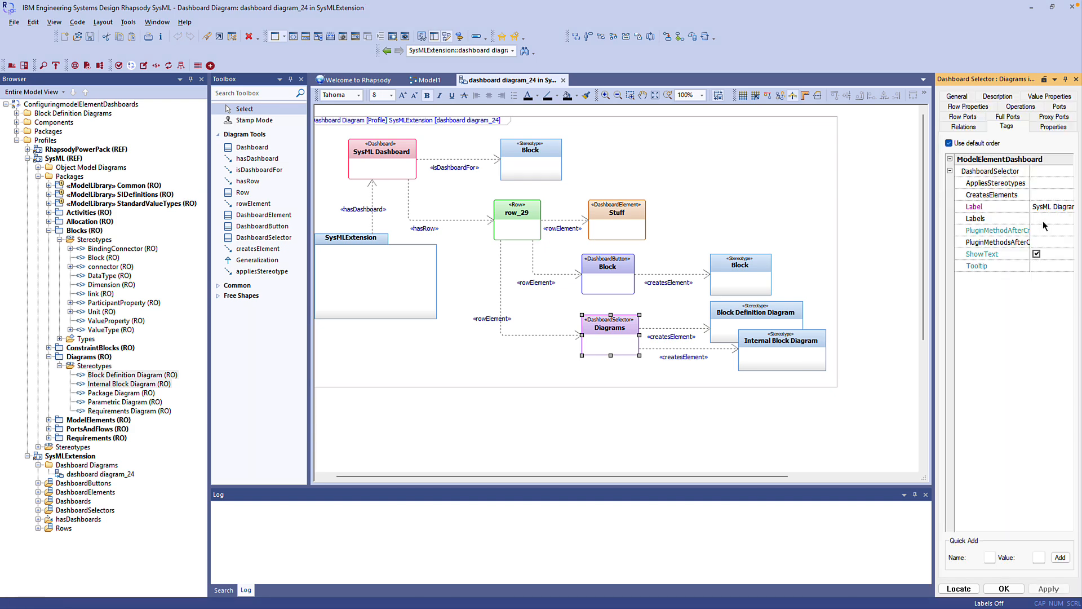
- Launch the Model Element Dashboard for the Default package, view the SysML Diagrams selector's choices, and close the dashboard
left_click(18, 131)
left_click(56, 140)
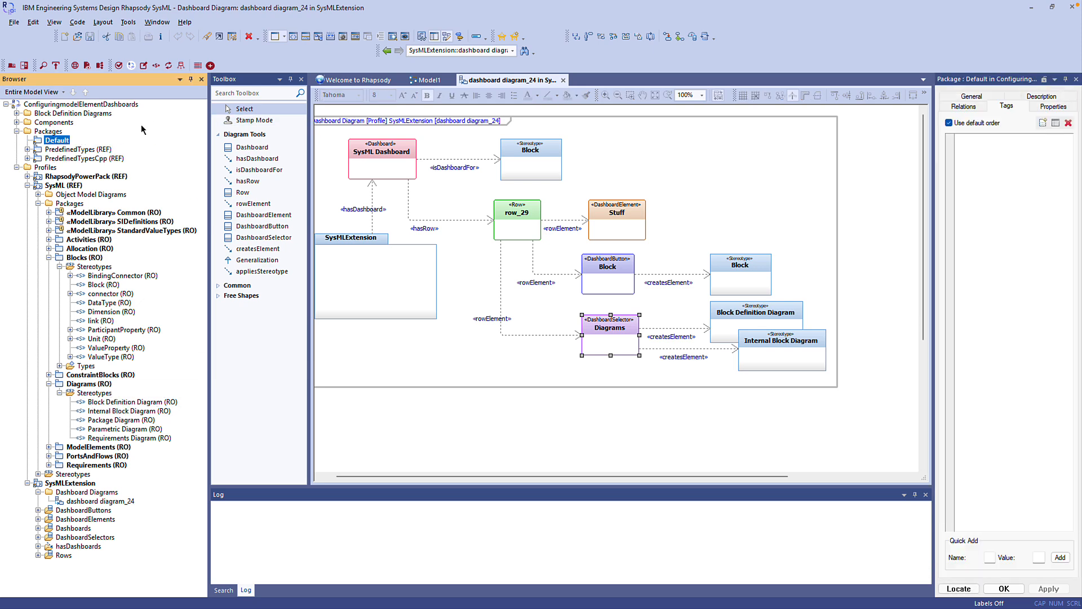
left_click(210, 65)
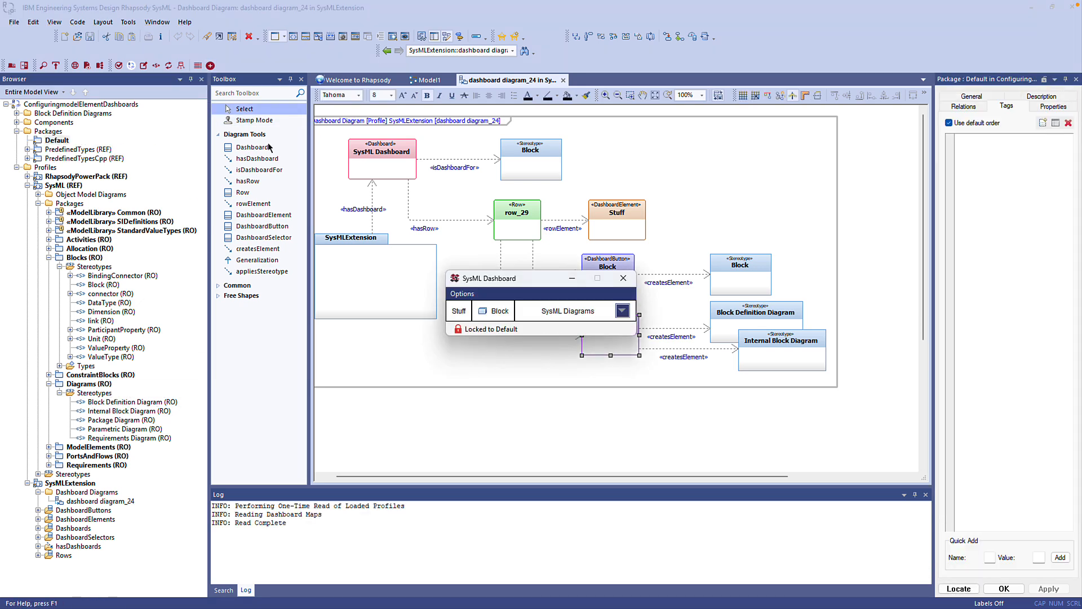
left_click(623, 312)
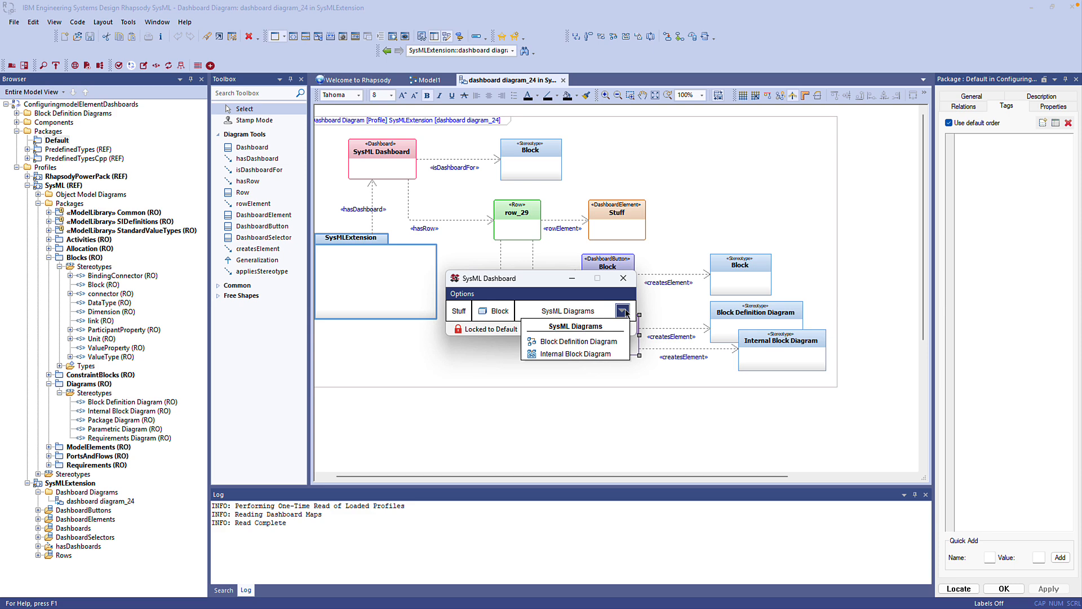
left_click(623, 278)
- Set the row's PowerPack BackgroundColor property to the aquamarine RGB (127, 255, 212)
left_click(538, 239)
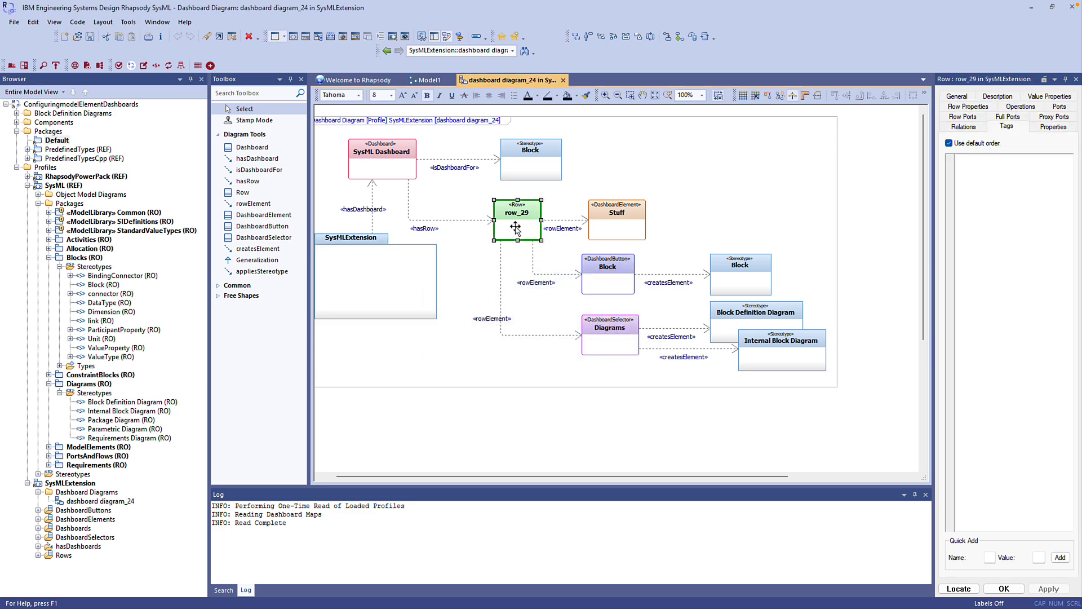
left_click(1051, 127)
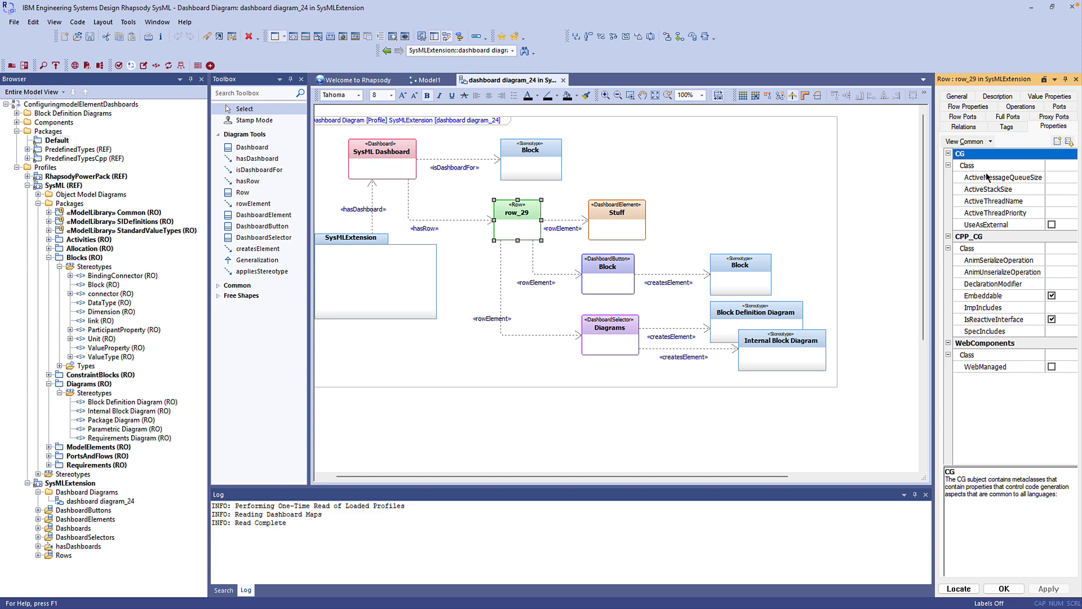
left_click(990, 142)
left_click(979, 226)
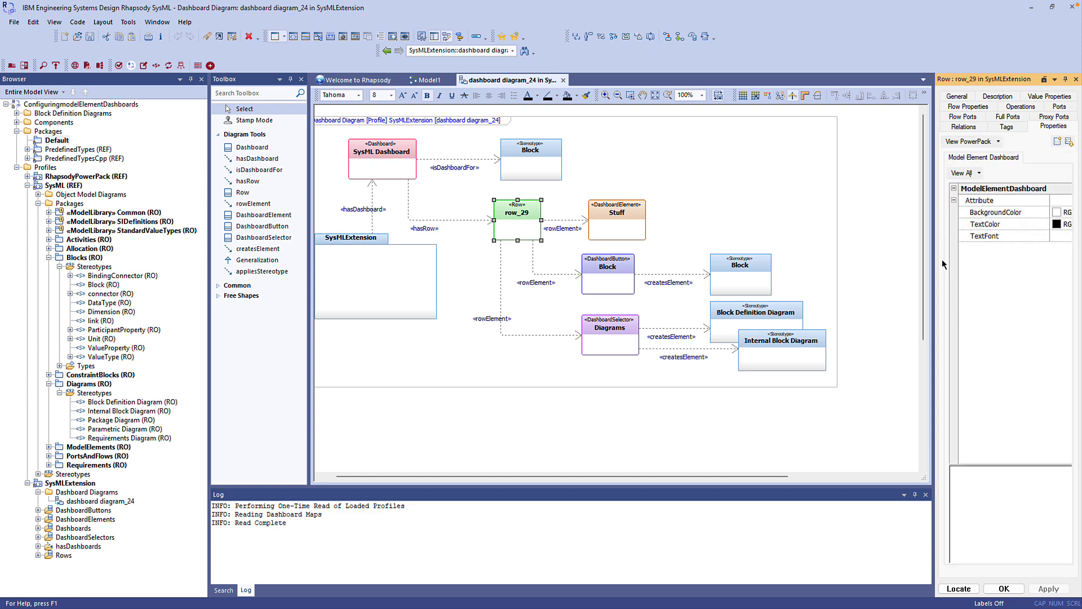
left_click_drag(934, 263, 873, 266)
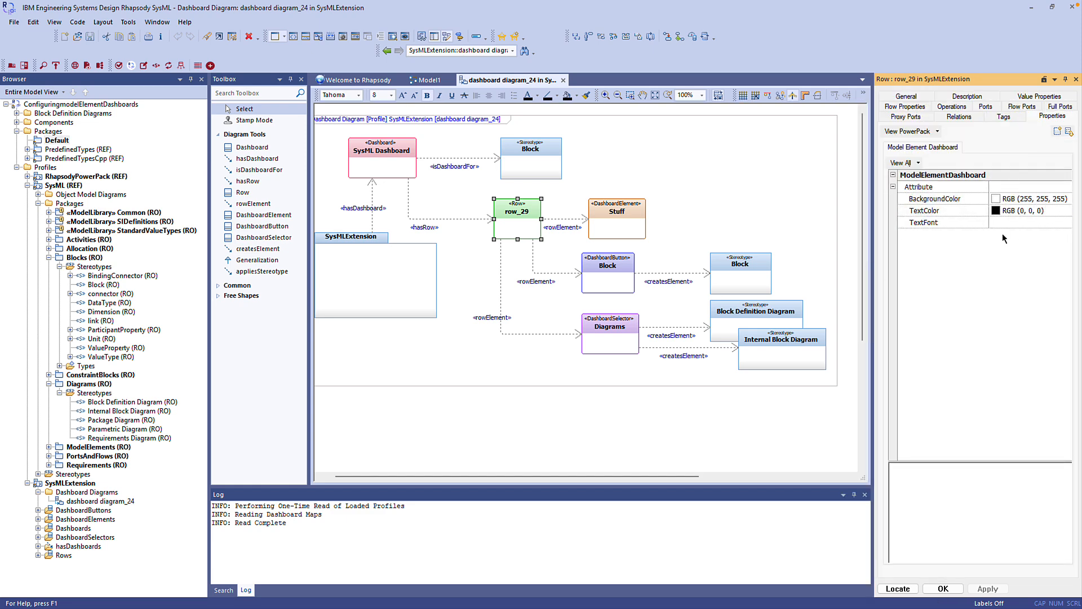
left_click(1003, 204)
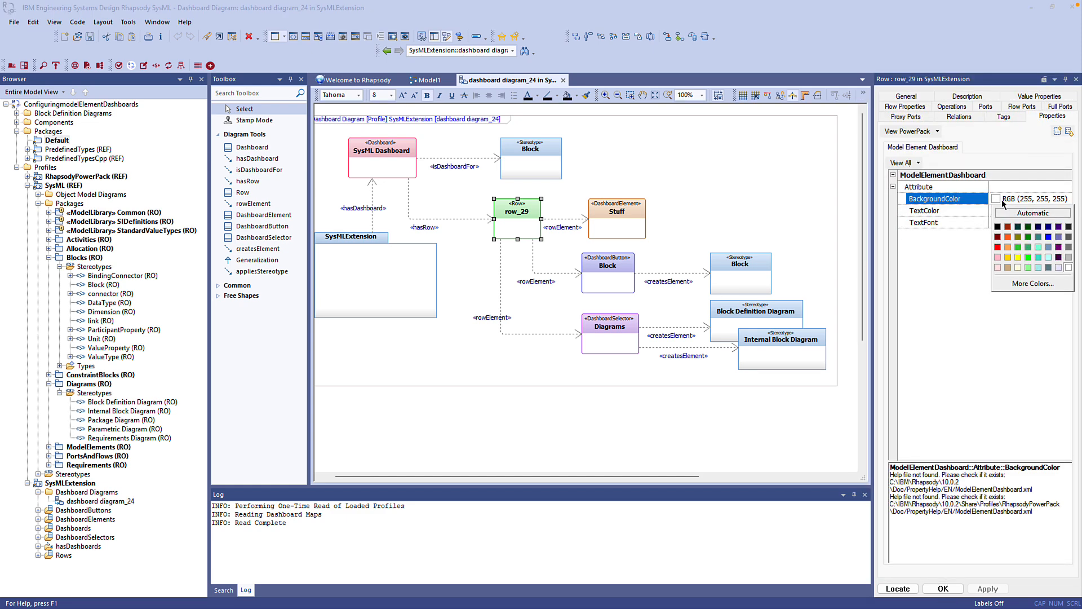
left_click(1038, 247)
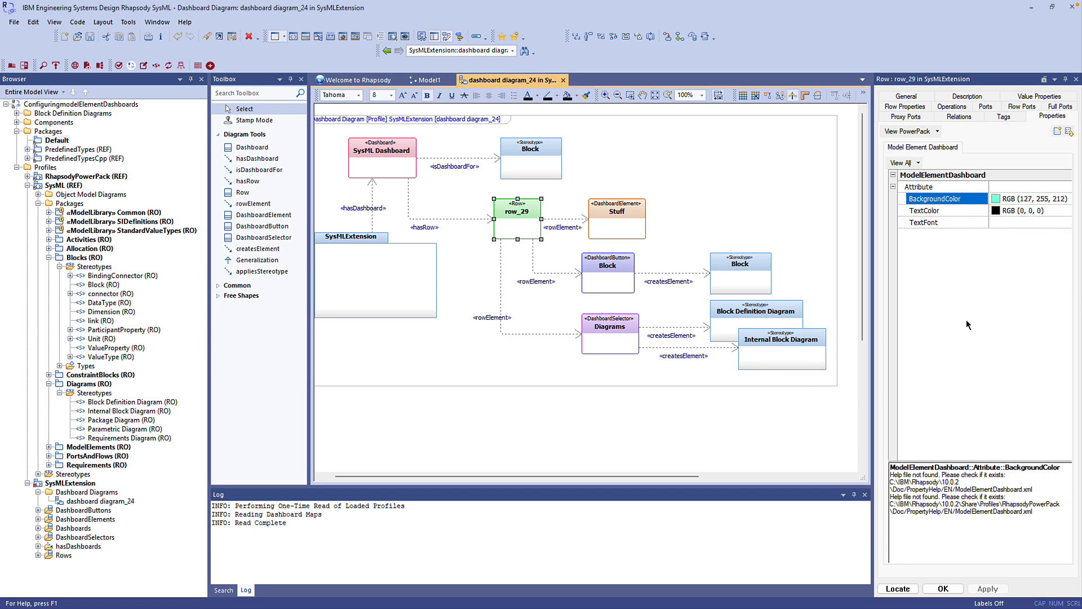
- Launch the dashboard for the Default package again to check the row's background color, and close it
left_click(110, 143)
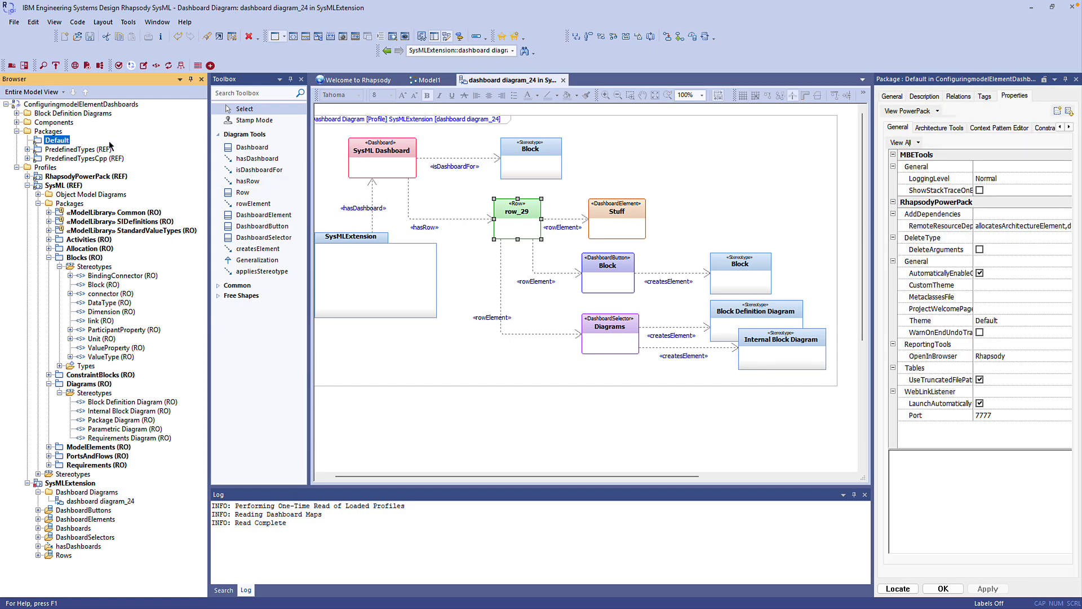
left_click(210, 65)
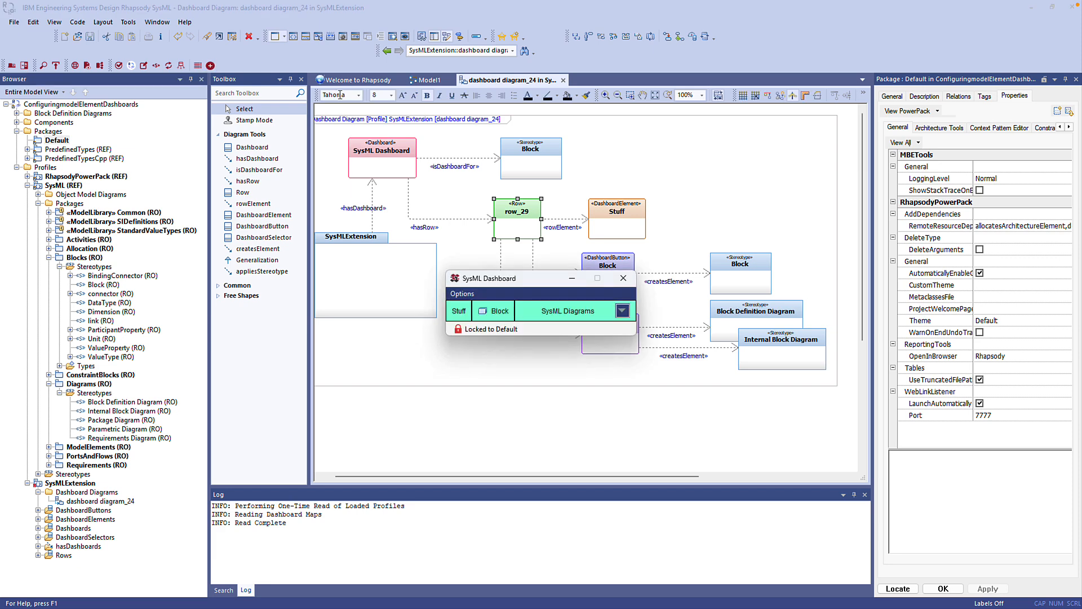
left_click(623, 278)
- Set the Stuff element's BackgroundColor to dark blue RGB (0, 0, 139) and its TextColor to white RGB (255, 255, 255)
left_click(617, 222)
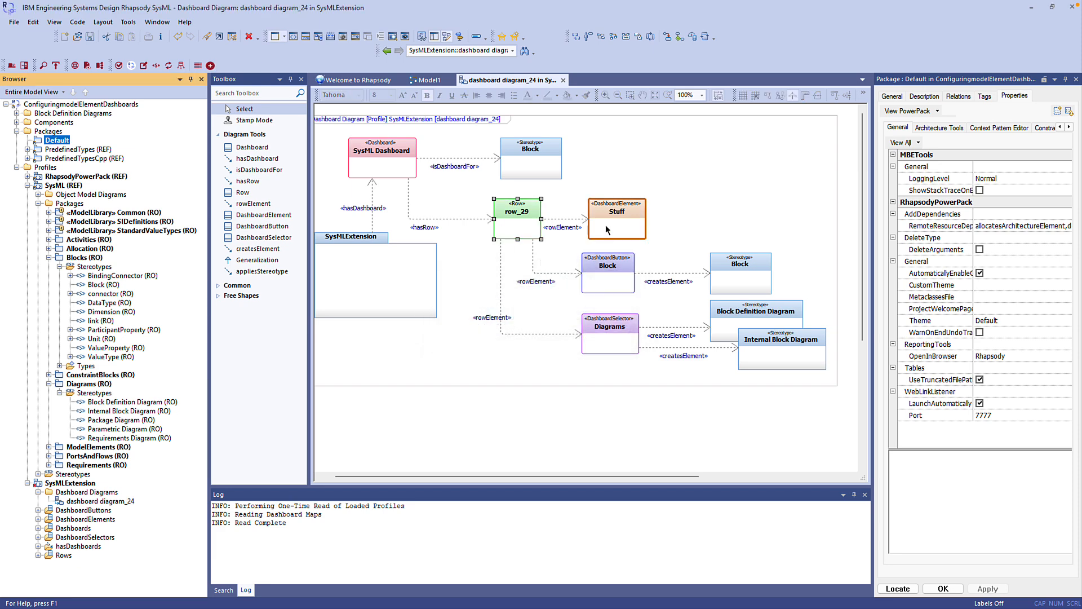
left_click(1018, 199)
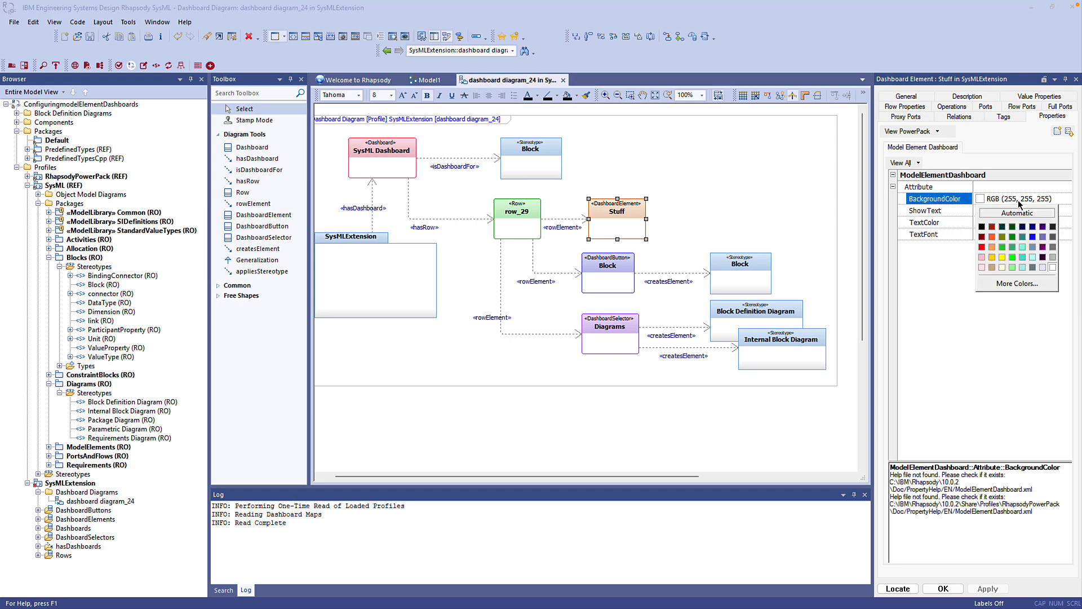
left_click(1031, 237)
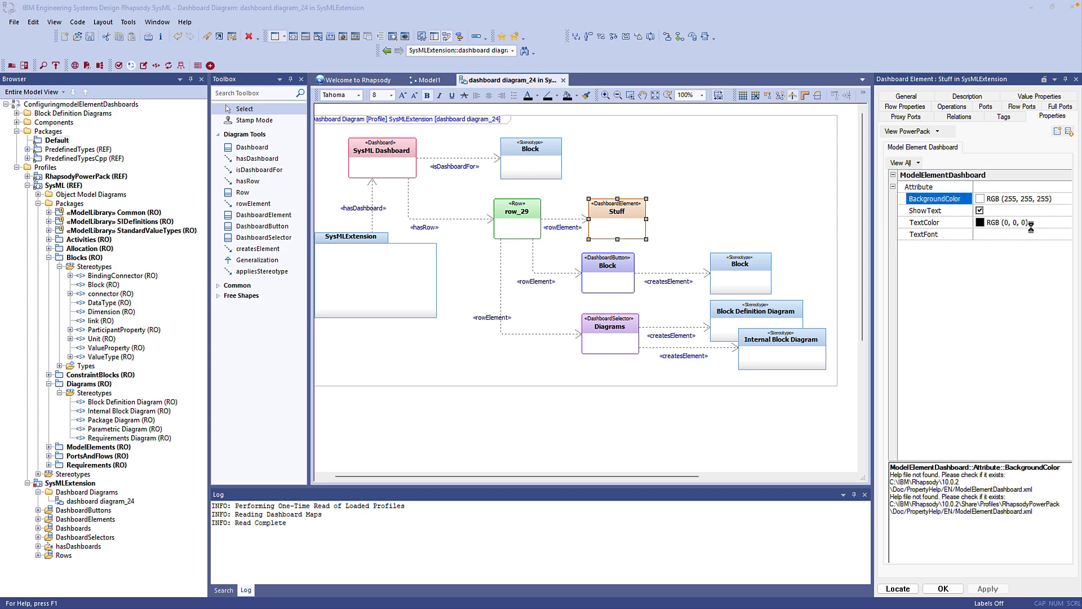
left_click(993, 222)
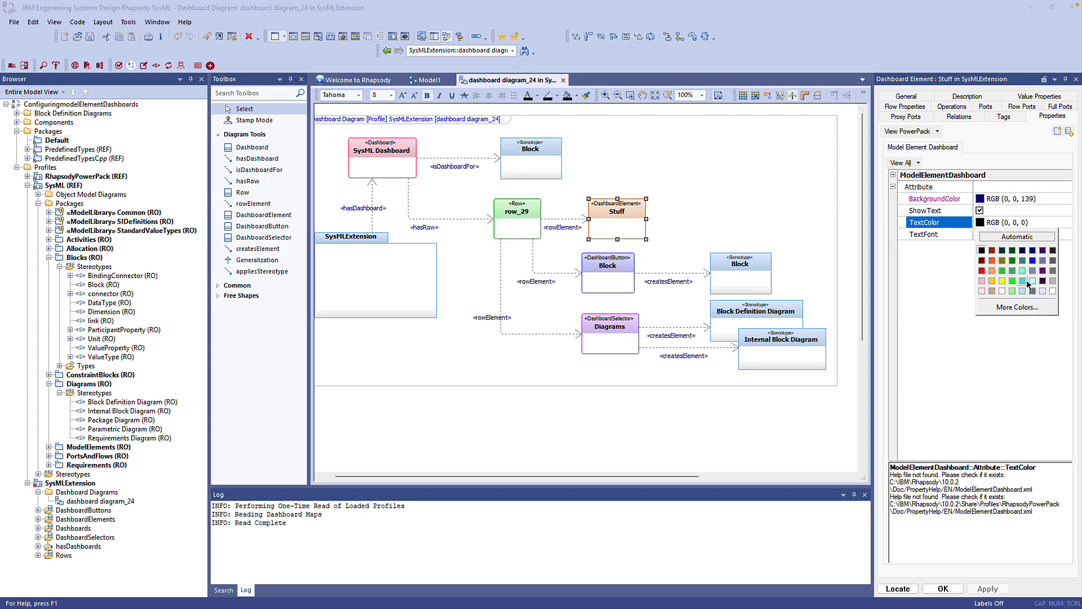
left_click(1052, 291)
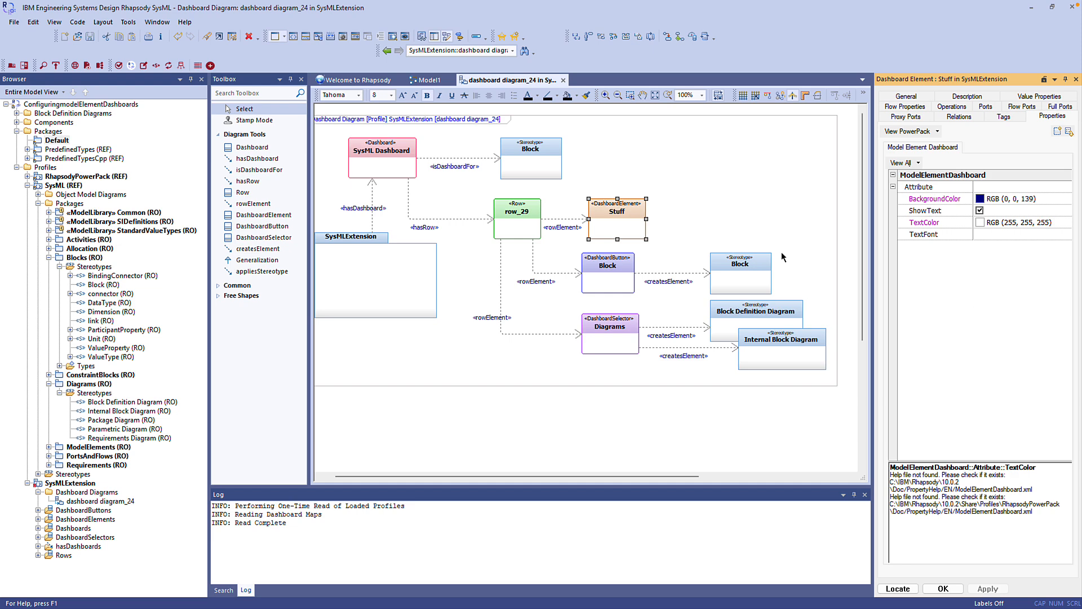
- Launch the dashboard for the Default package to check the Stuff element's colors
left_click(56, 140)
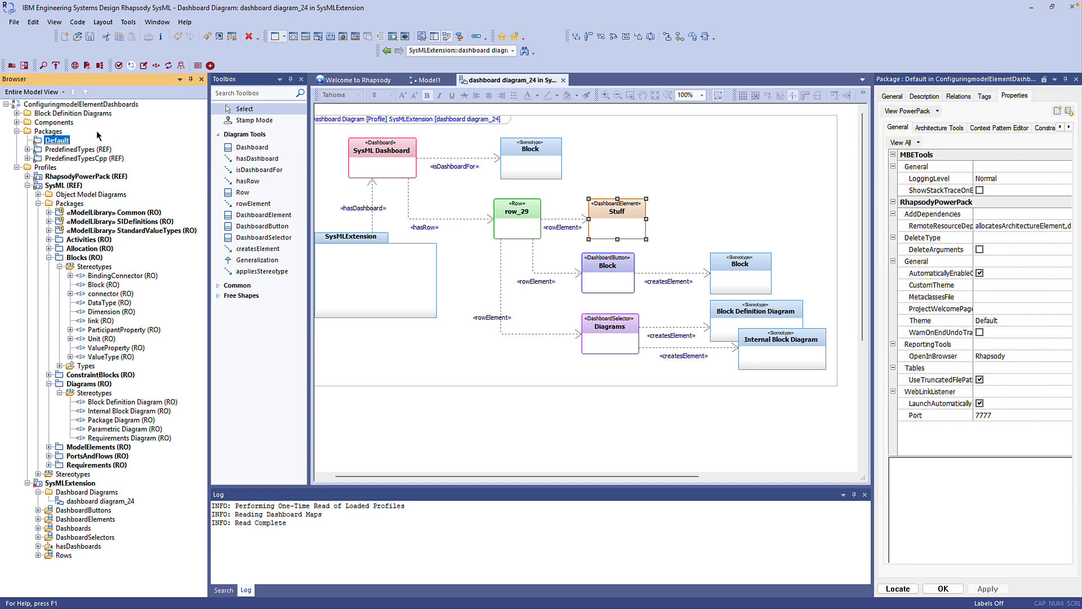
left_click(211, 66)
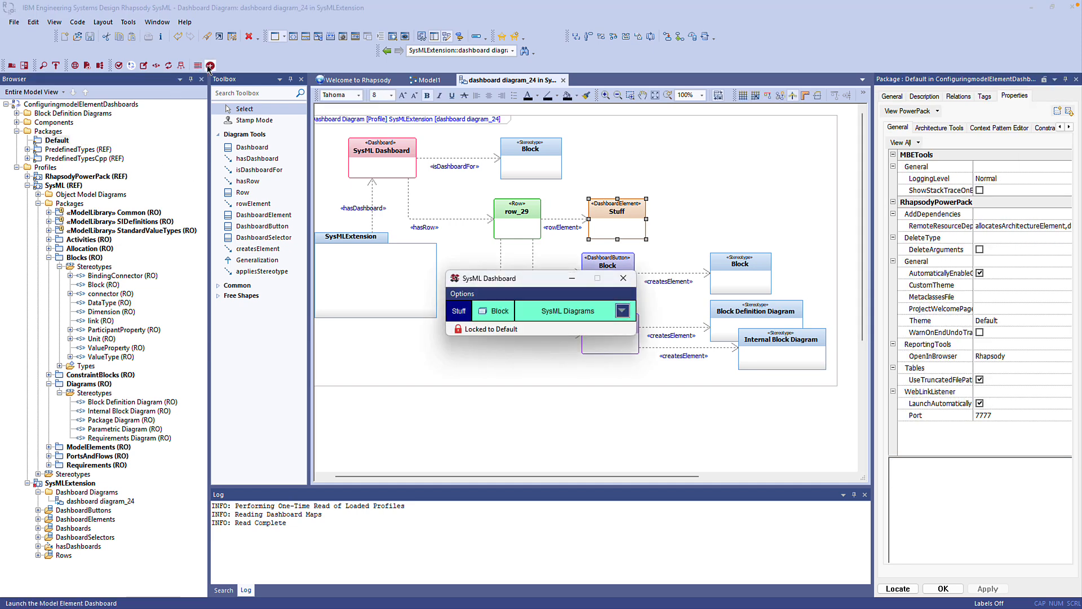